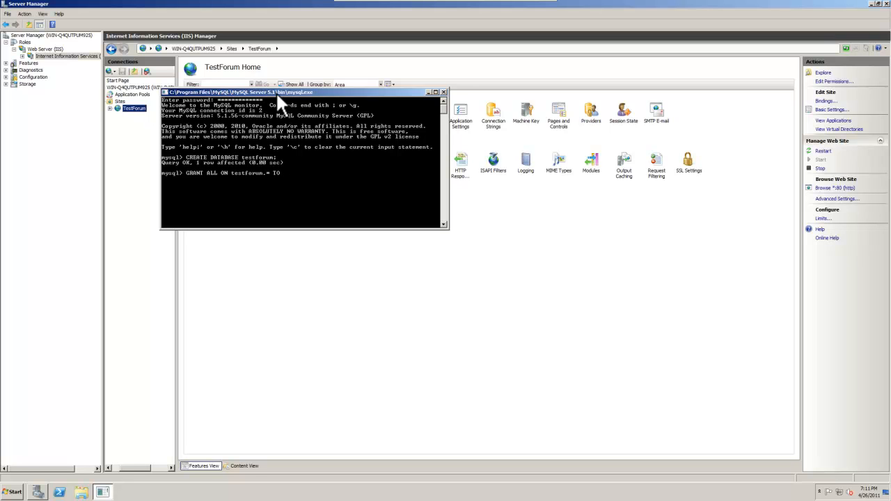
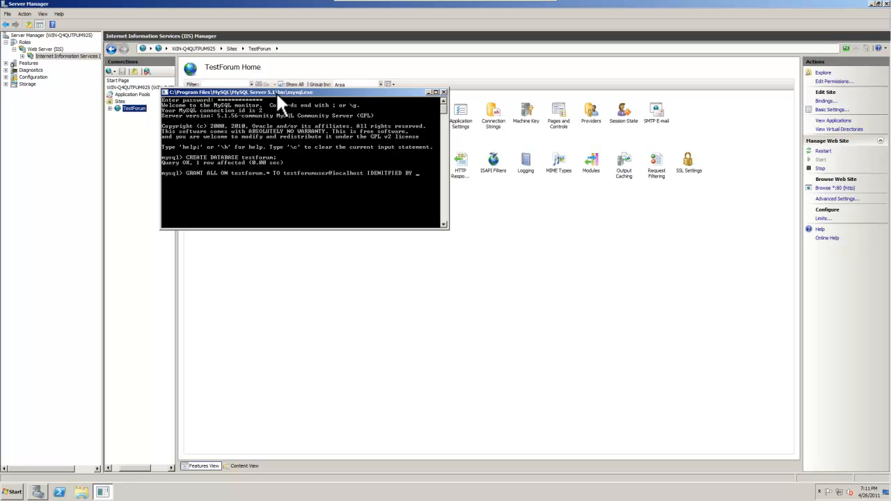
- Enter a GRANT ALL on testforum.* for the forum user, identified by a password
key("Return")
- Fix the IDENTIFIED typo in the recalled GRANT command, rerun it, and close the console
key("Up")
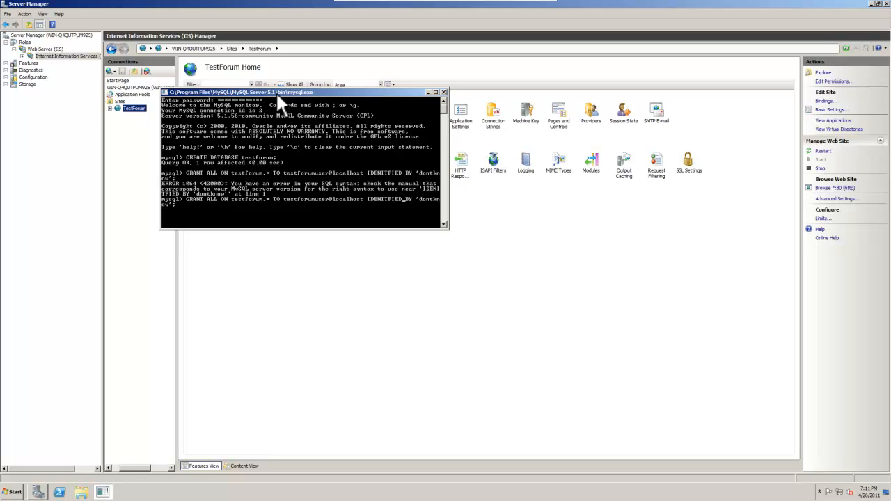
key("BackSpace")
key("BackSpace")
key("BackSpace")
key("BackSpace")
key("BackSpace")
key("BackSpace")
key("BackSpace")
key("BackSpace")
key("BackSpace")
key("BackSpace")
type("IDENTIFIED")
key("Return")
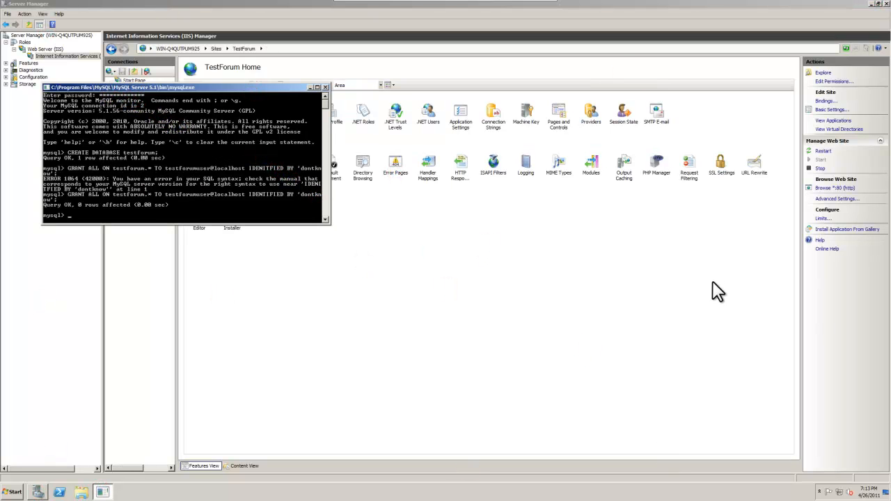
left_click(325, 88)
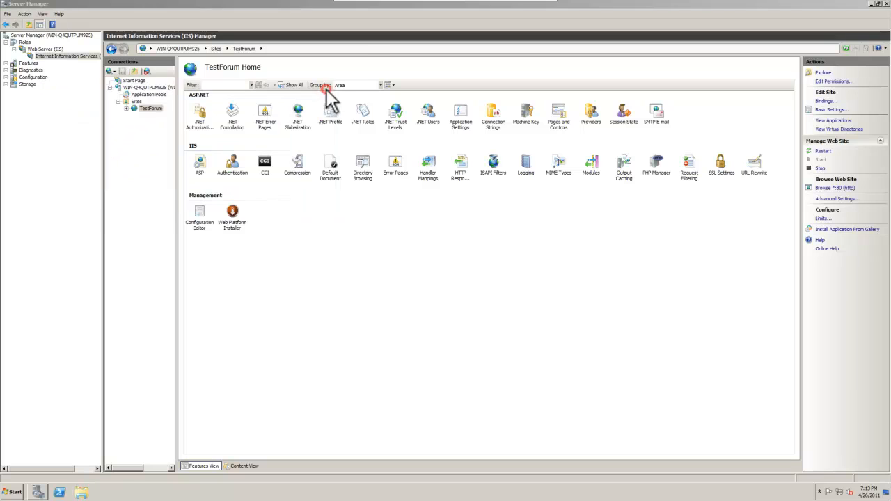
- Launch Internet Explorer, search Google for SMF, and open the Simple Machines homepage
left_click(448, 208)
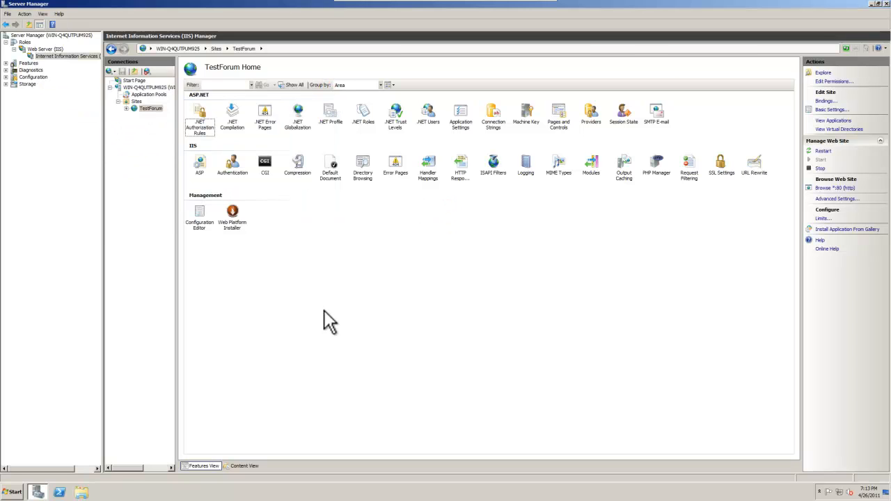
left_click(15, 492)
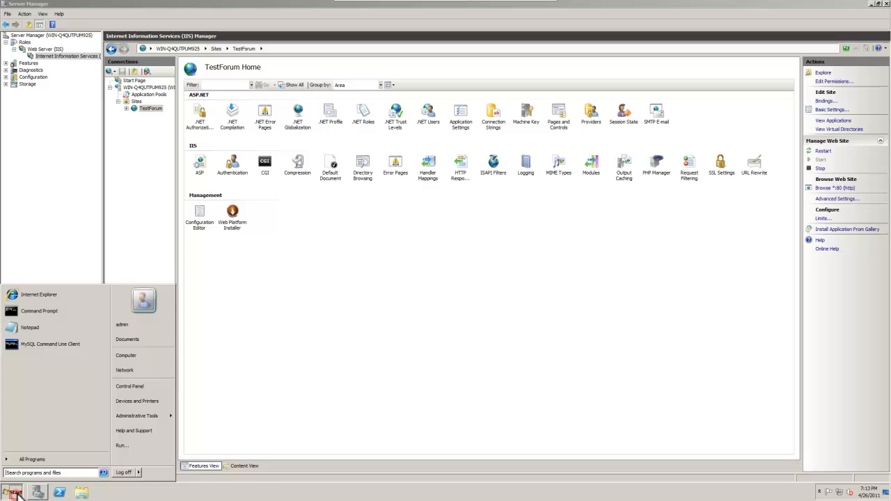
left_click(49, 293)
left_click(315, 104)
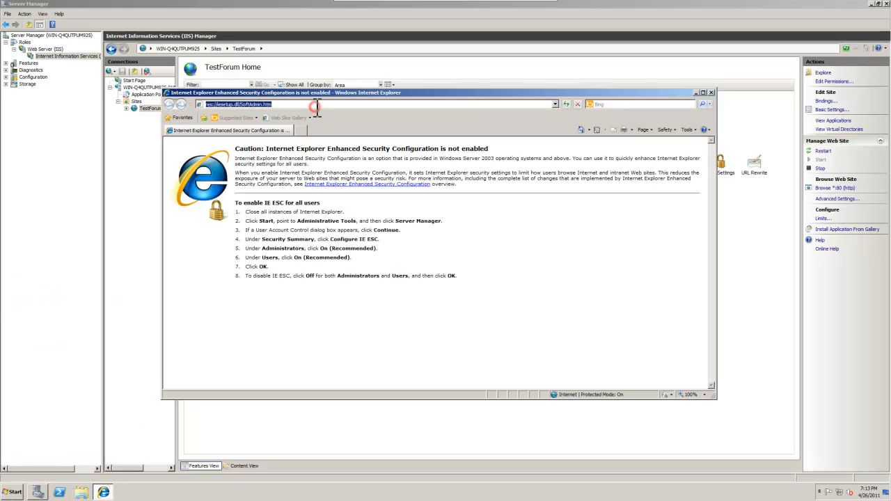
type("www.google.com")
key("Return")
type("SMF")
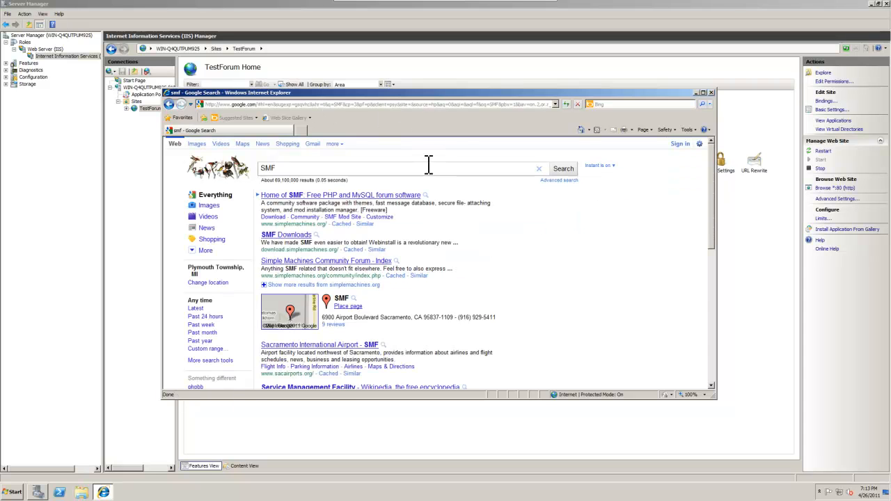
left_click(374, 195)
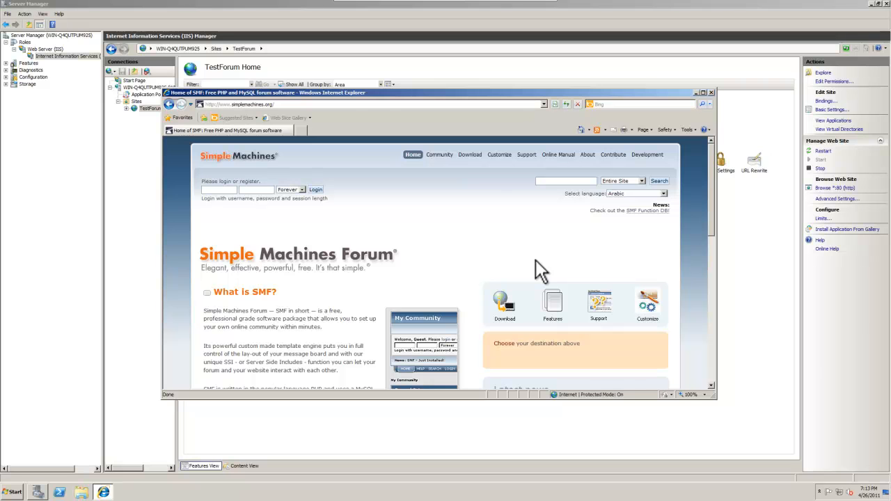
- Download and save the SMF 2.0 RC5 full install zip, then close the browser
left_click(461, 154)
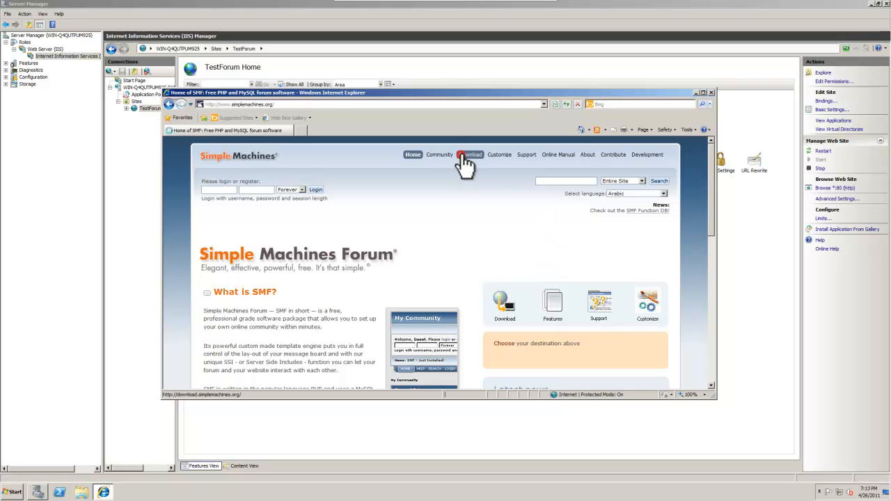
scroll(506, 265, "down", 5)
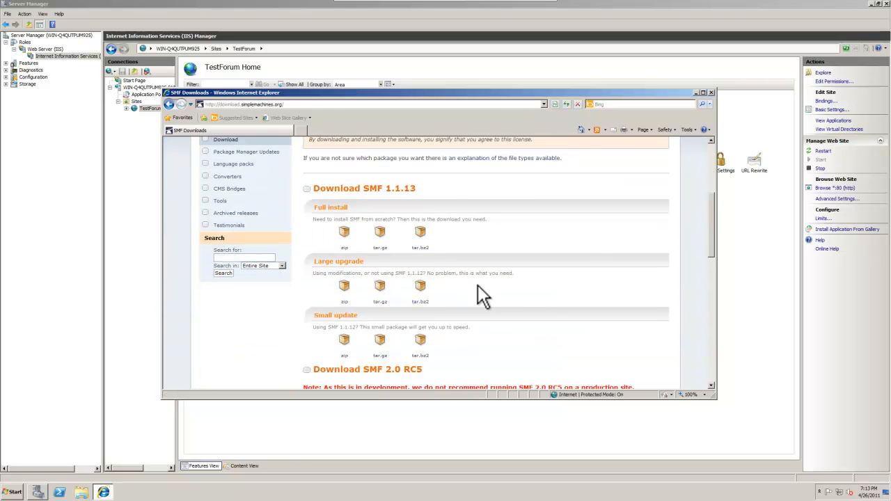
scroll(478, 287, "down", 3)
left_click(345, 319)
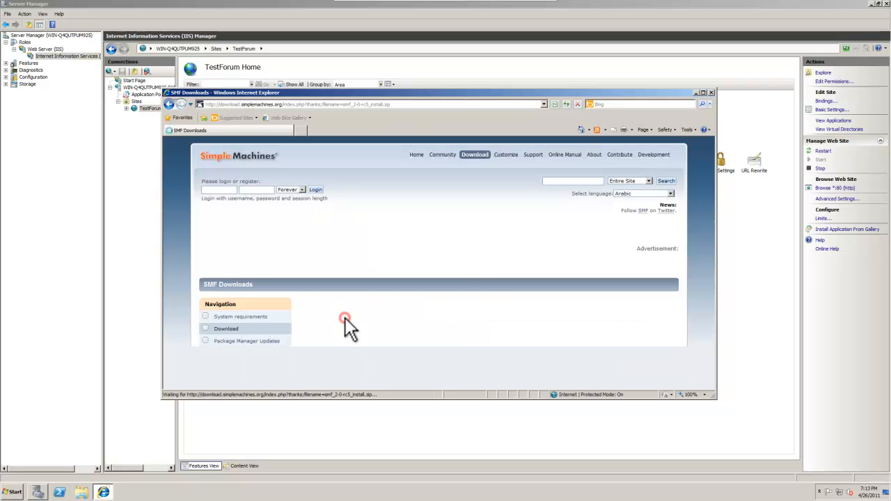
left_click(425, 142)
left_click(430, 148)
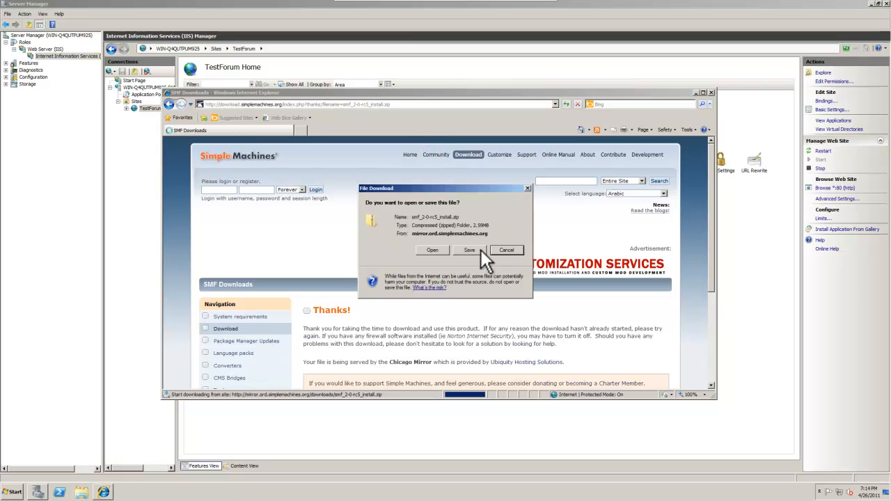
left_click(422, 252)
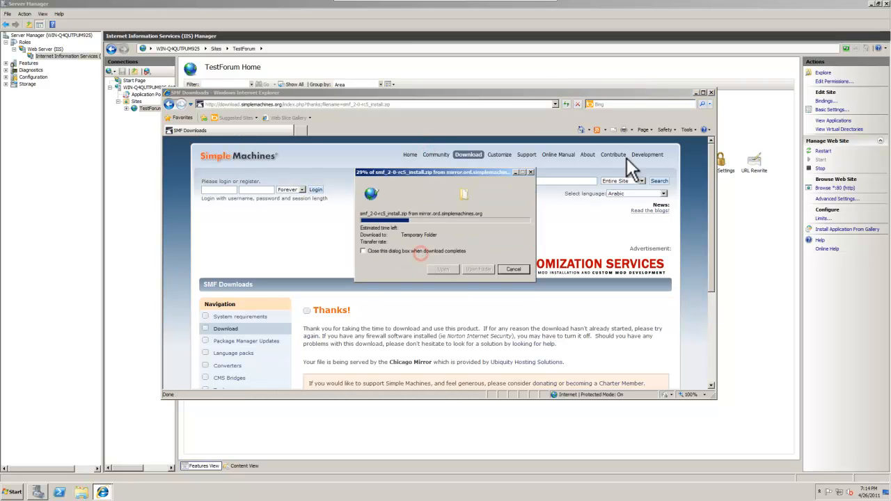
left_click(711, 92)
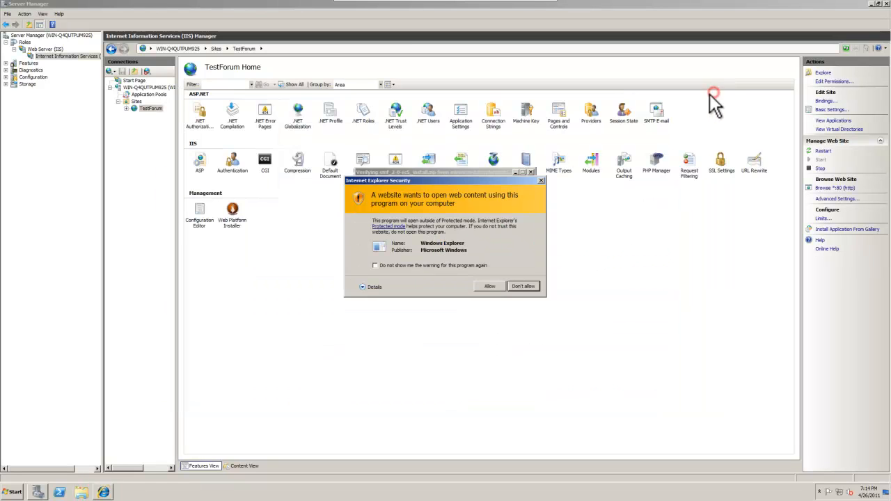
- Open the downloaded zip in Windows Explorer and explore the TestForum site's wwwroot folder
left_click(501, 283)
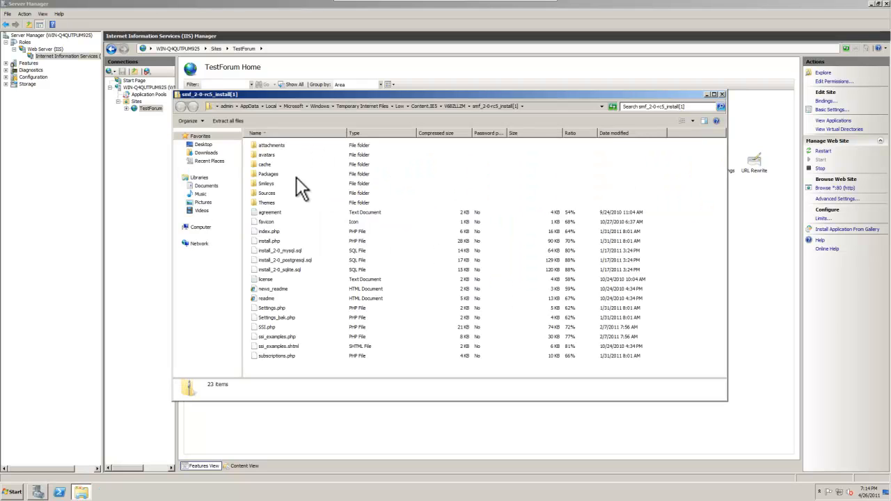
left_click_drag(332, 98, 391, 97)
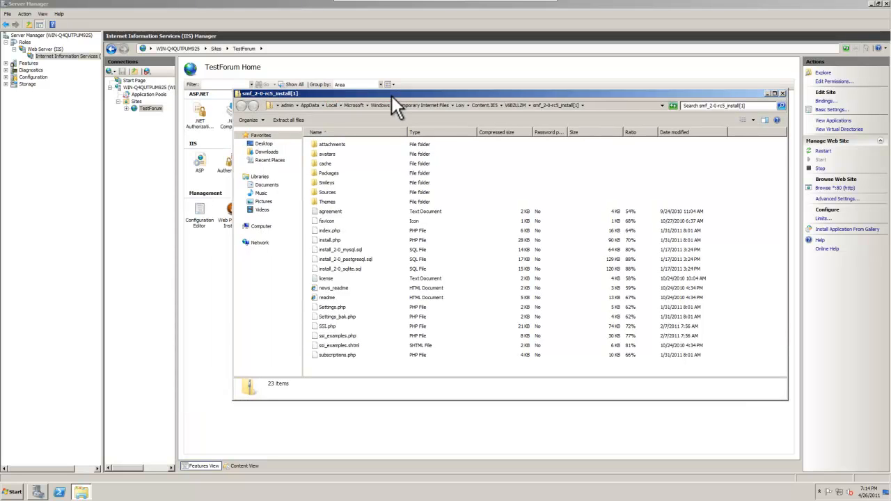
left_click(149, 110)
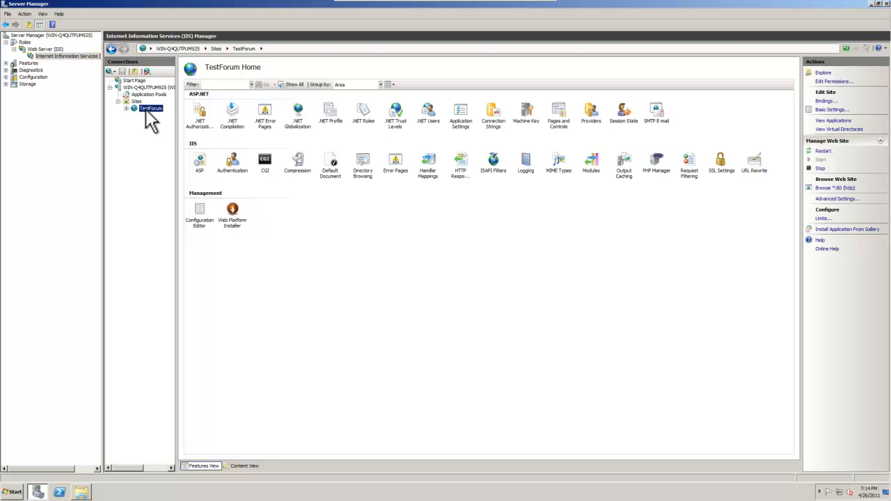
right_click(147, 108)
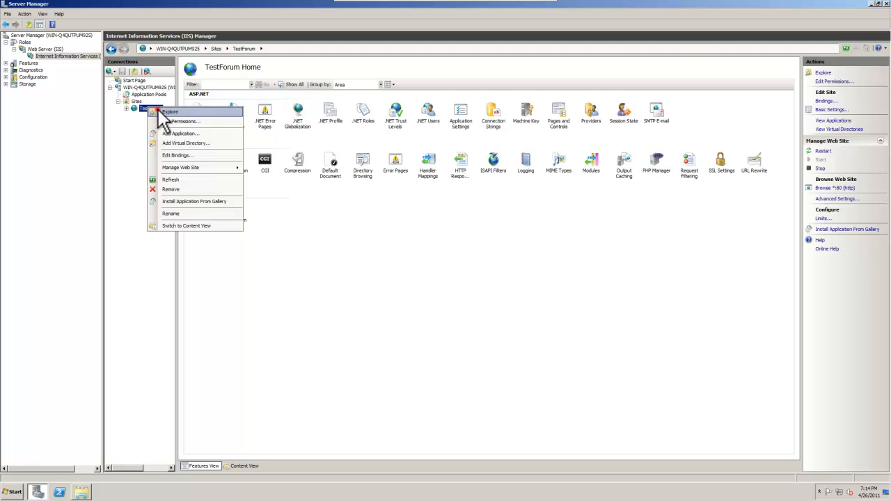
left_click(155, 111)
- Delete the three default items from the wwwroot folder
left_click_drag(508, 103, 443, 110)
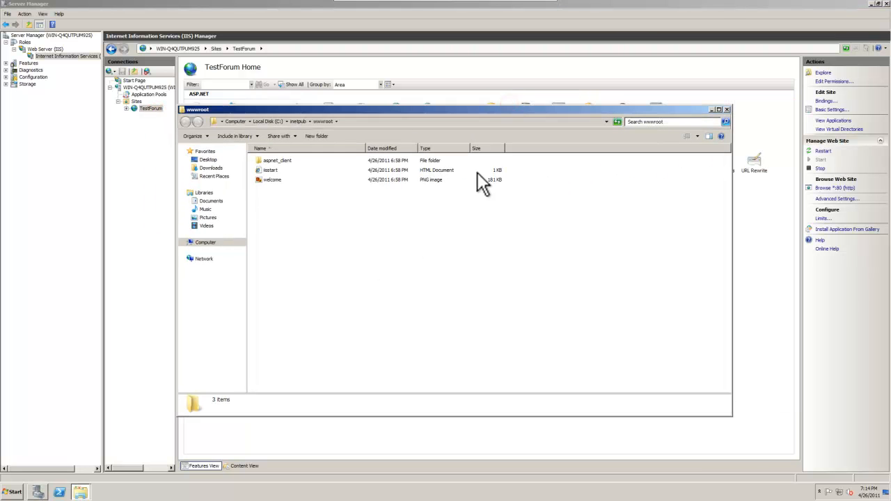
left_click_drag(324, 217, 265, 168)
left_click(352, 259)
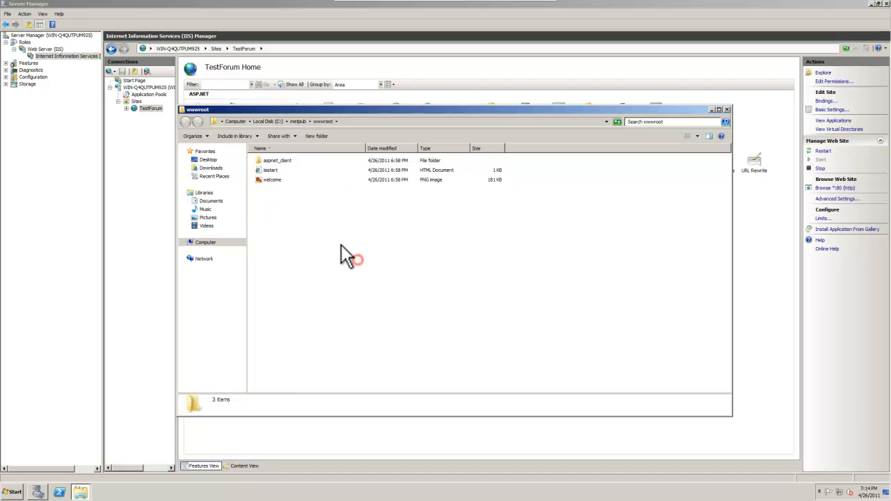
left_click_drag(446, 255, 87, 69)
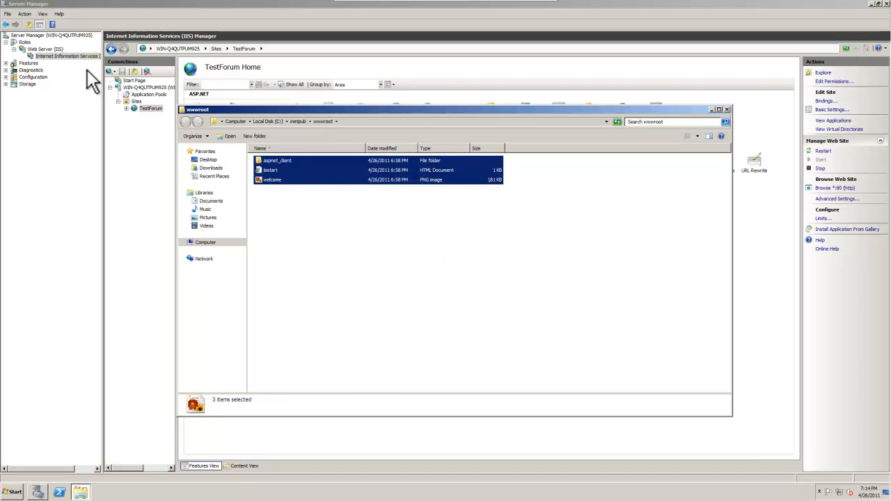
key("Delete")
key("Return")
key("Return")
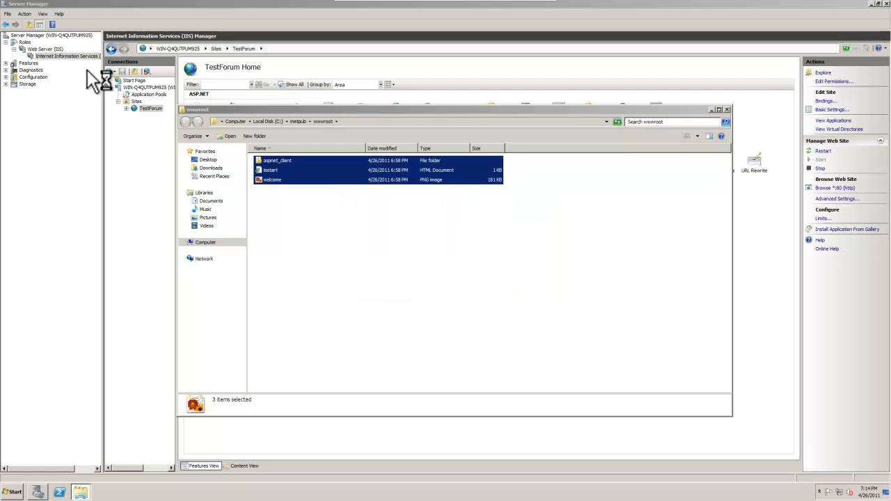
- Select and copy all 23 items from the SMF install zip
left_click(82, 493)
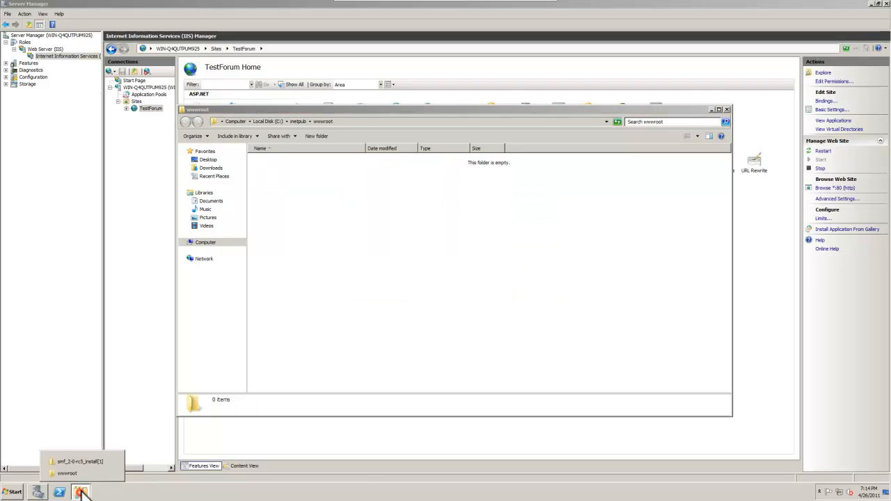
left_click(83, 462)
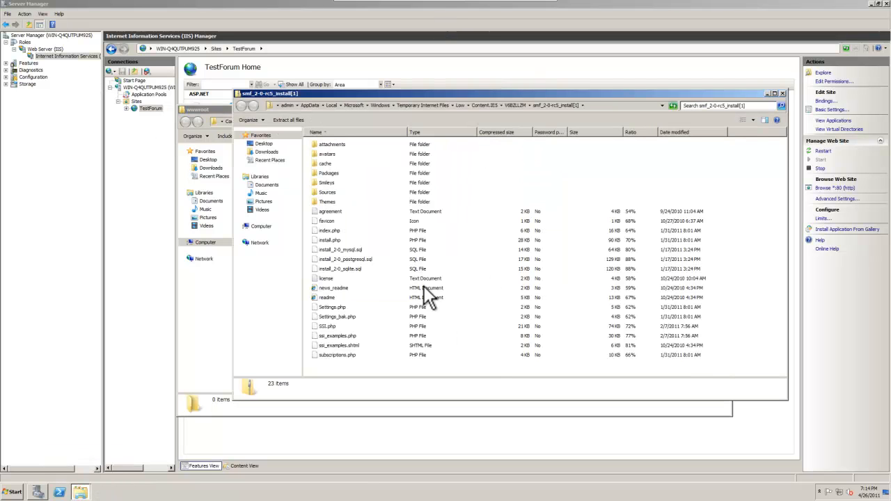
left_click_drag(546, 93, 705, 98)
key("ctrl+a")
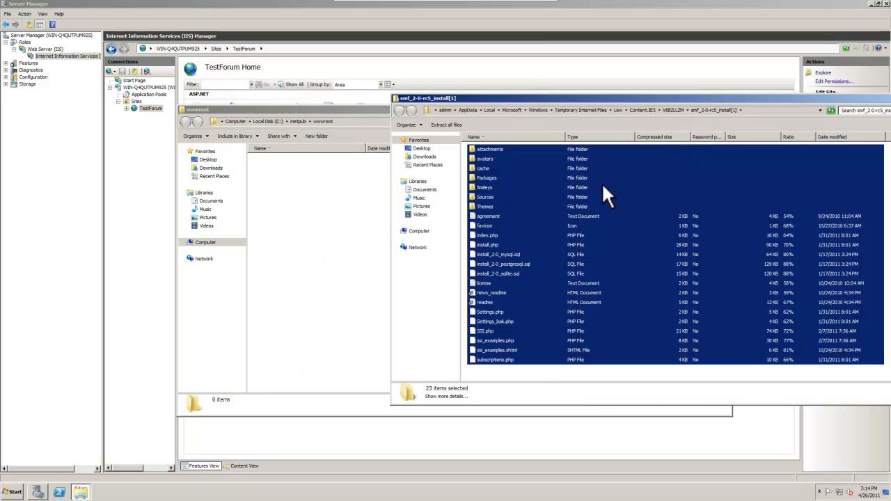
right_click(514, 213)
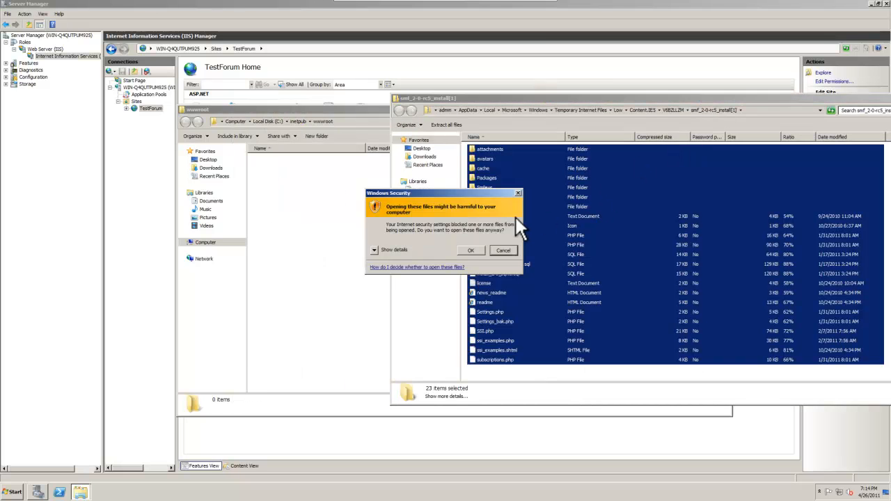
left_click(467, 247)
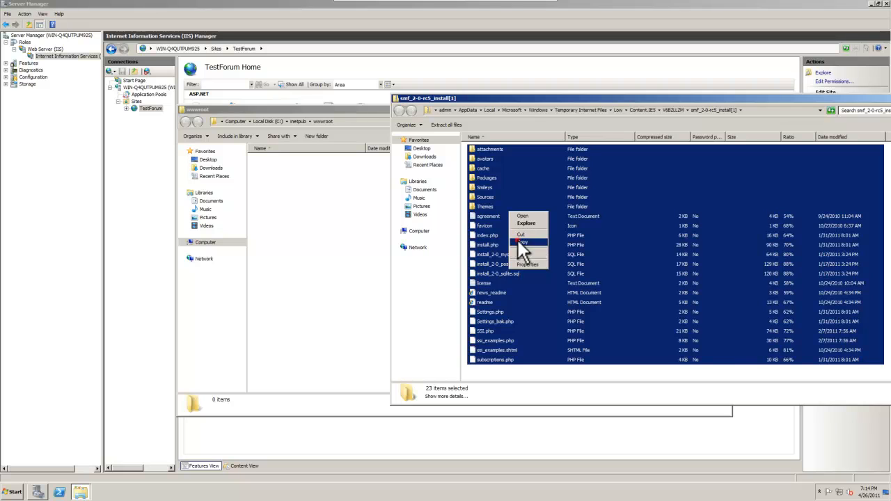
left_click(518, 241)
- Paste the SMF files into wwwroot, granting access, and close the zip window
left_click(361, 220)
right_click(358, 218)
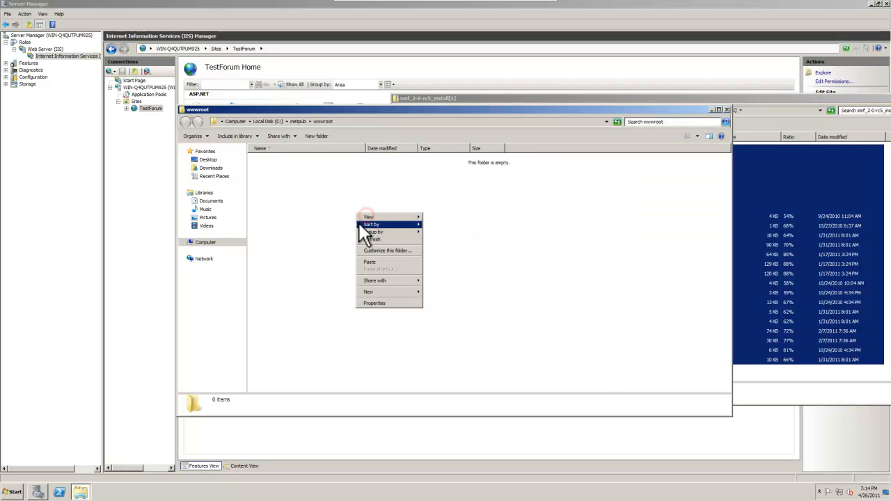
left_click(380, 260)
left_click(445, 268)
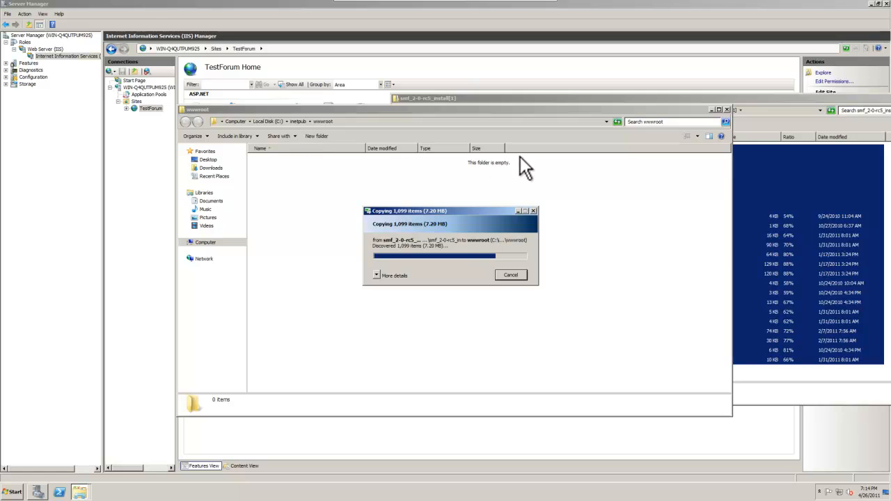
left_click_drag(792, 102, 469, 176)
left_click(619, 172)
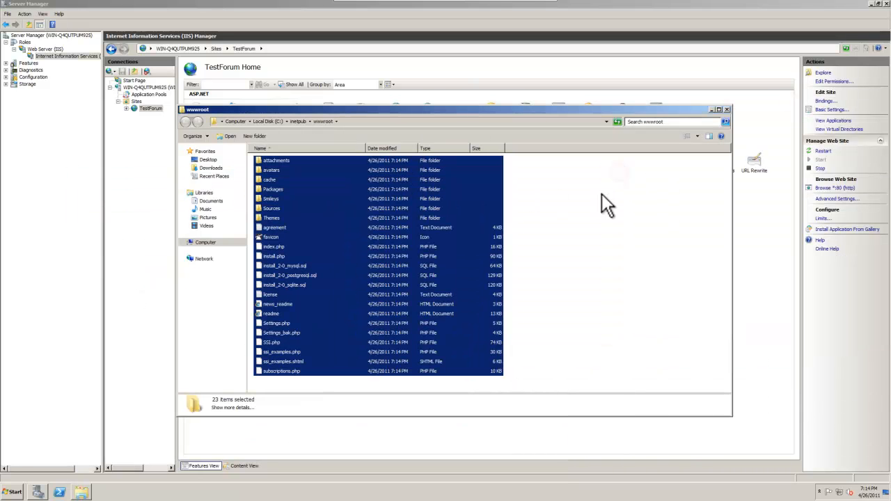
left_click(600, 233)
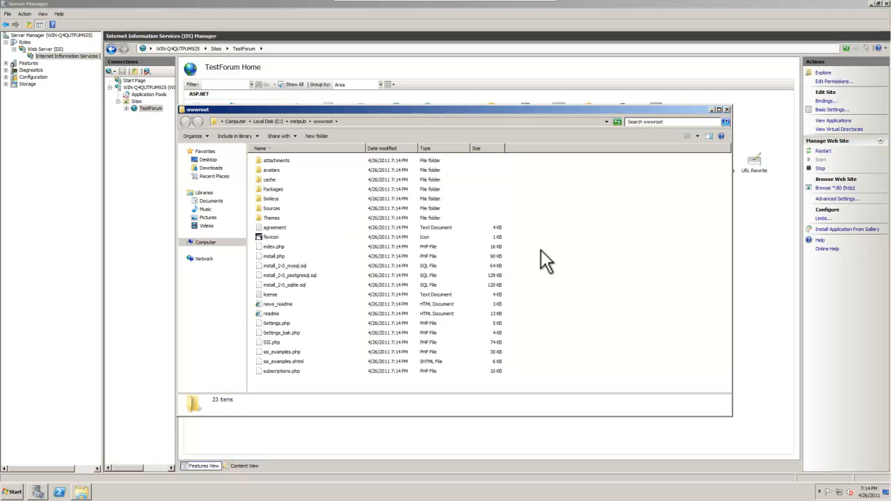
- Select install.php in wwwroot and return to TestForum Home in IIS Manager
left_click(317, 257)
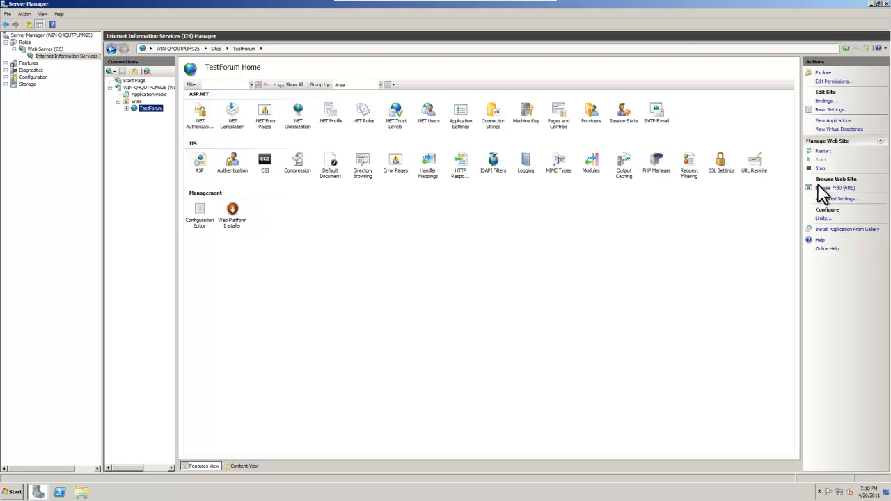
left_click(778, 199)
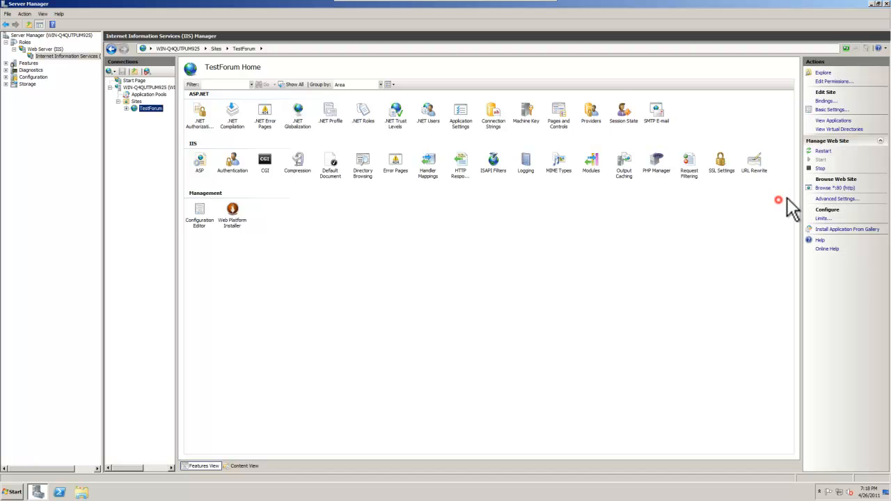
- Browse TestForum on *:80 and continue the SMF installer to the writable-files Critical Error
left_click(835, 188)
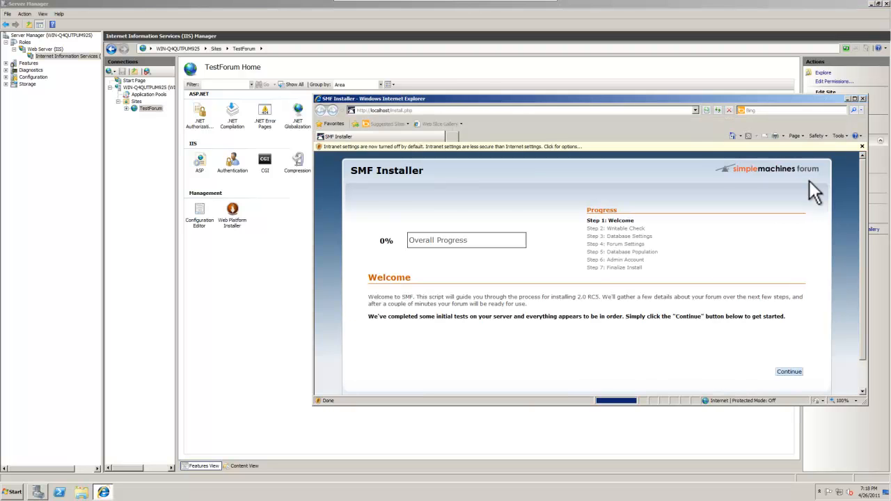
left_click(711, 89)
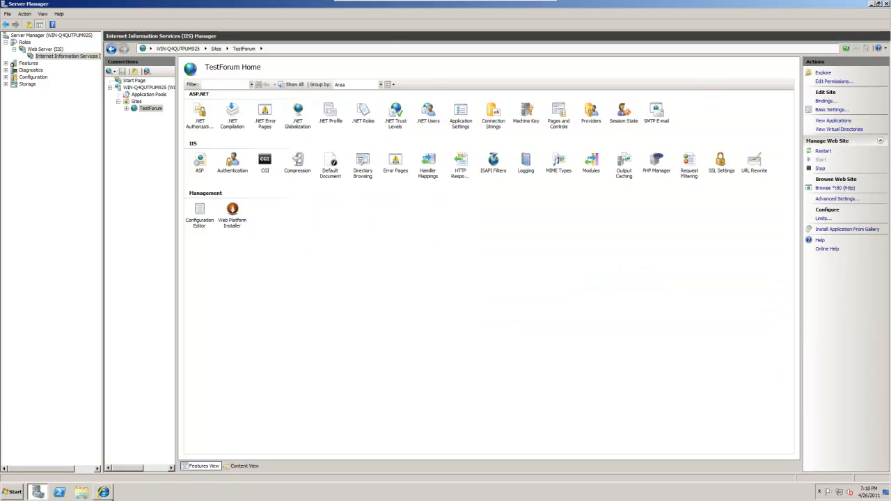
left_click(103, 492)
left_click_drag(704, 101, 635, 77)
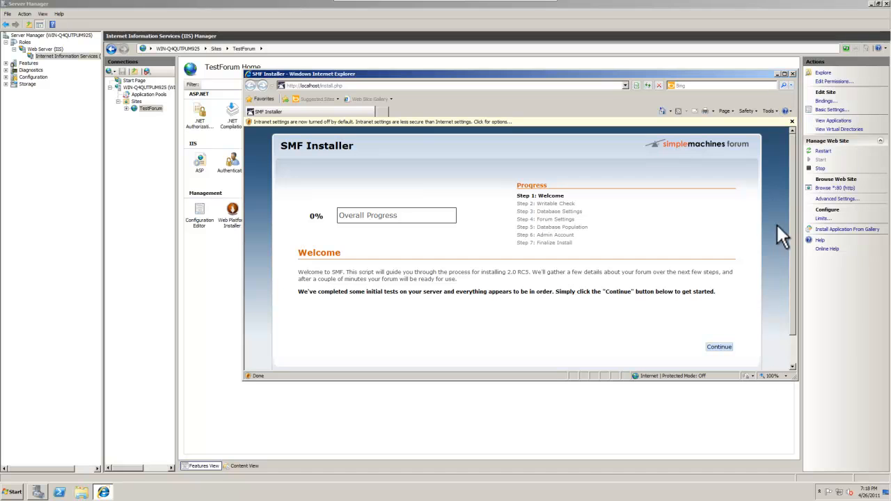
left_click(719, 347)
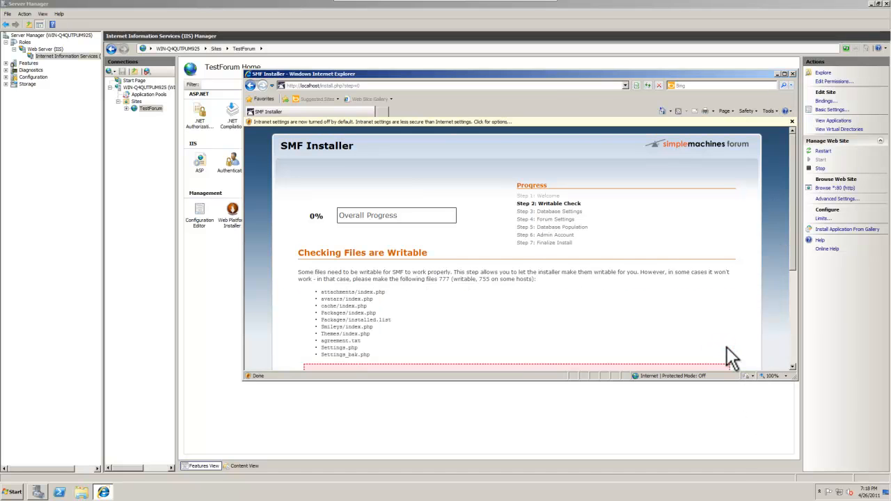
scroll(554, 345, "down", 3)
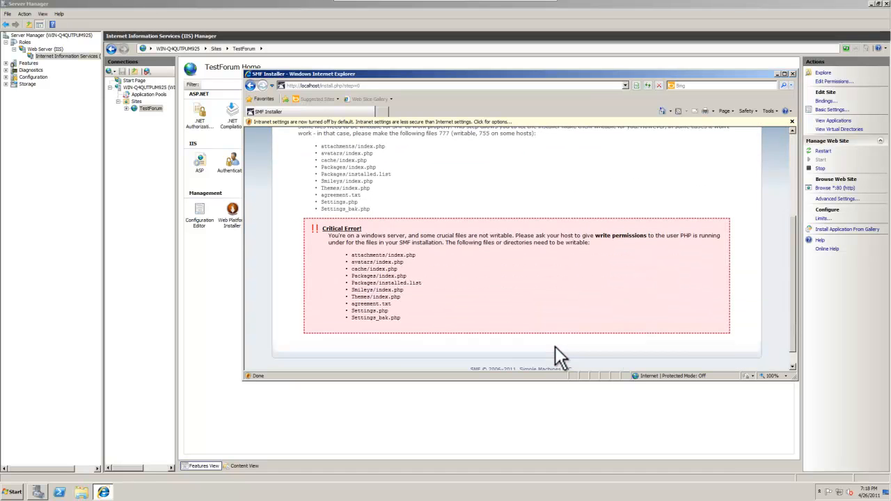
scroll(552, 334, "up", 1)
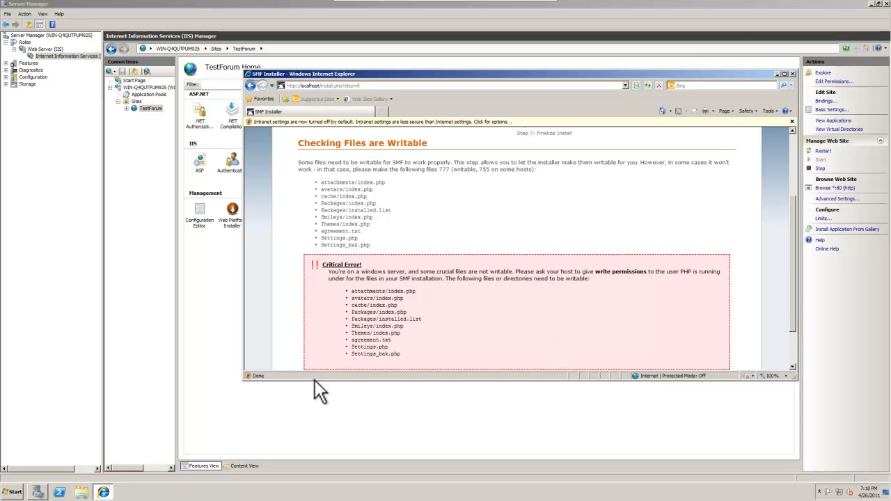
- Explore TestForum's wwwroot beside the narrowed installer window and open the attachments folder
left_click(14, 491)
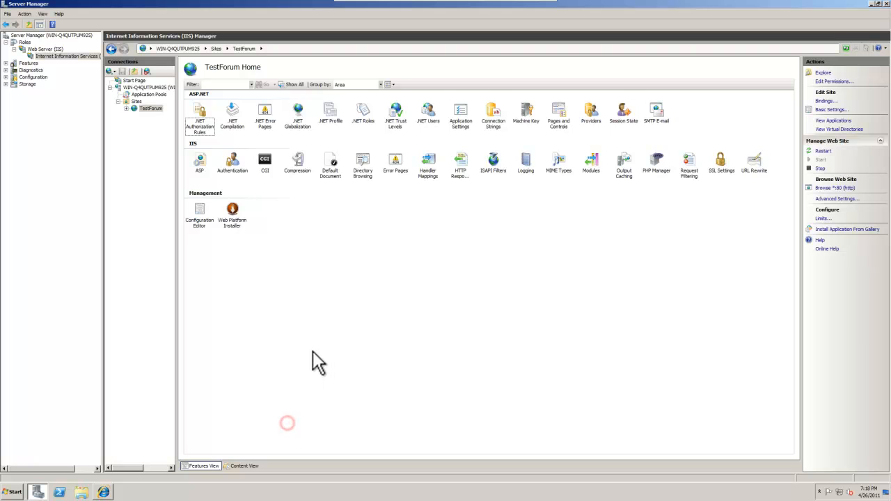
right_click(152, 110)
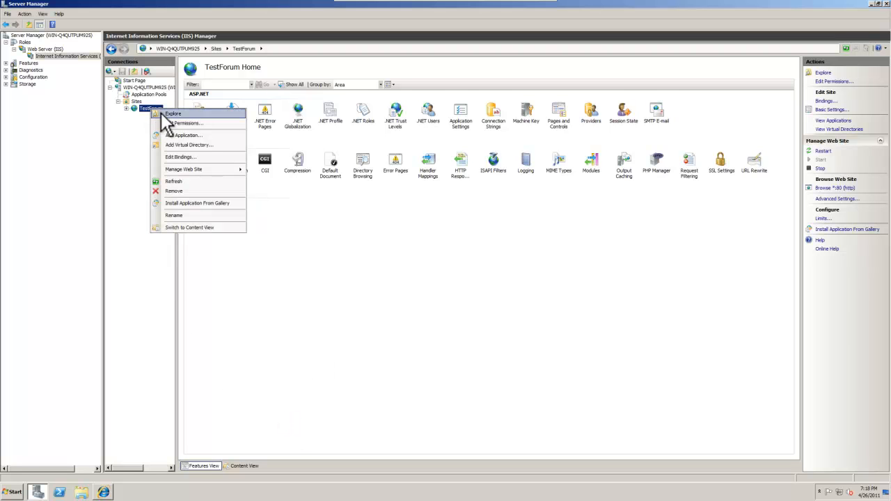
left_click(173, 114)
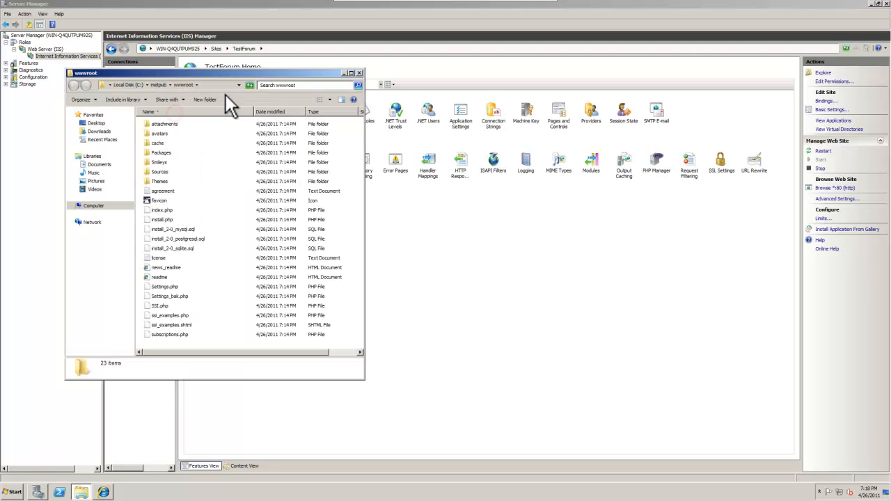
mouse_move(103, 492)
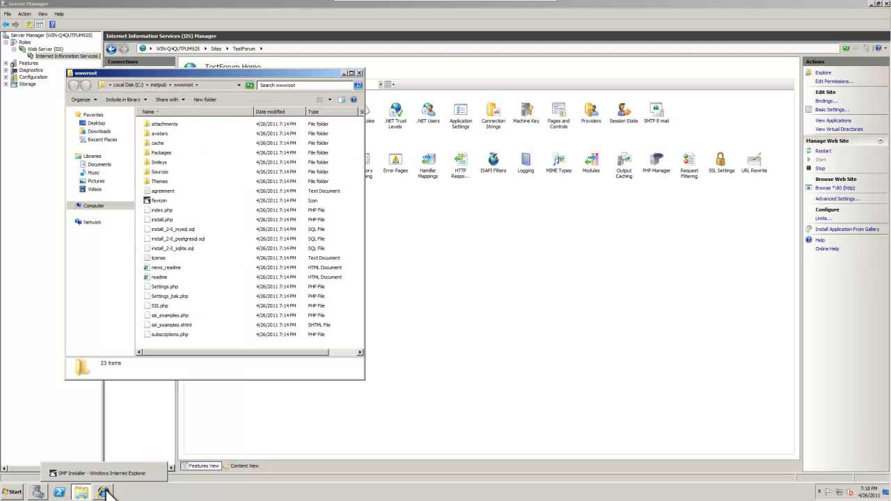
left_click(219, 85)
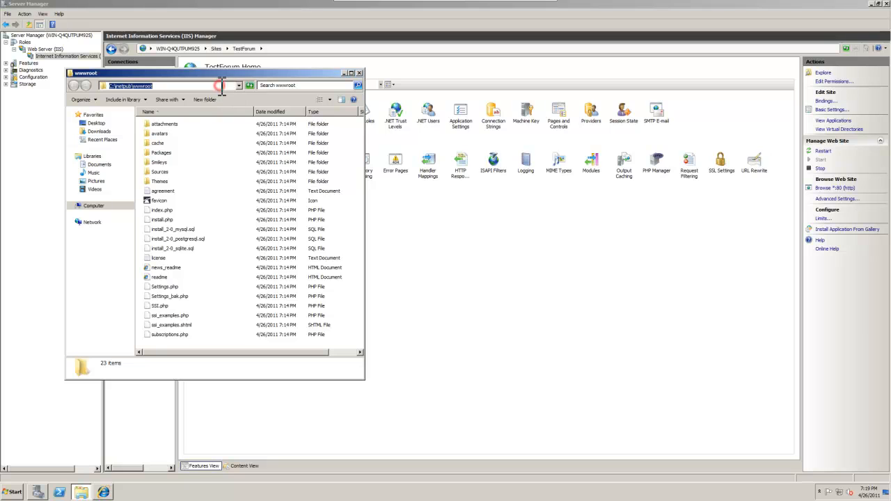
left_click(103, 492)
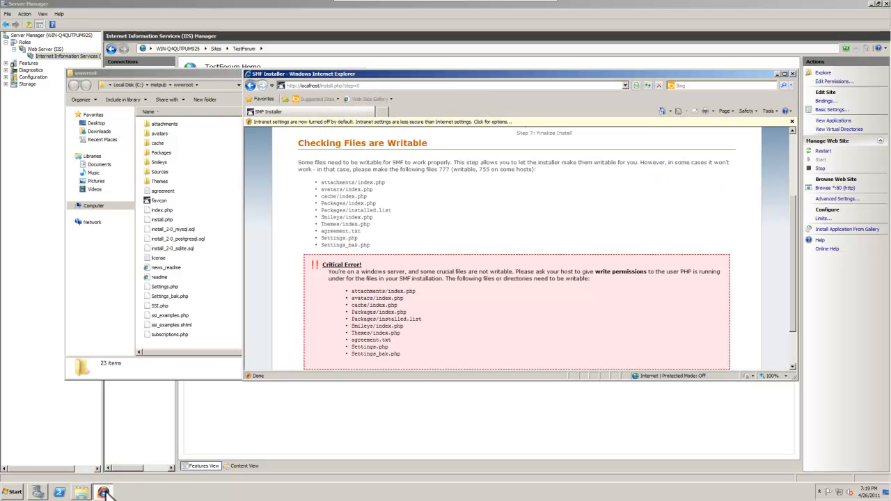
left_click_drag(240, 224, 350, 223)
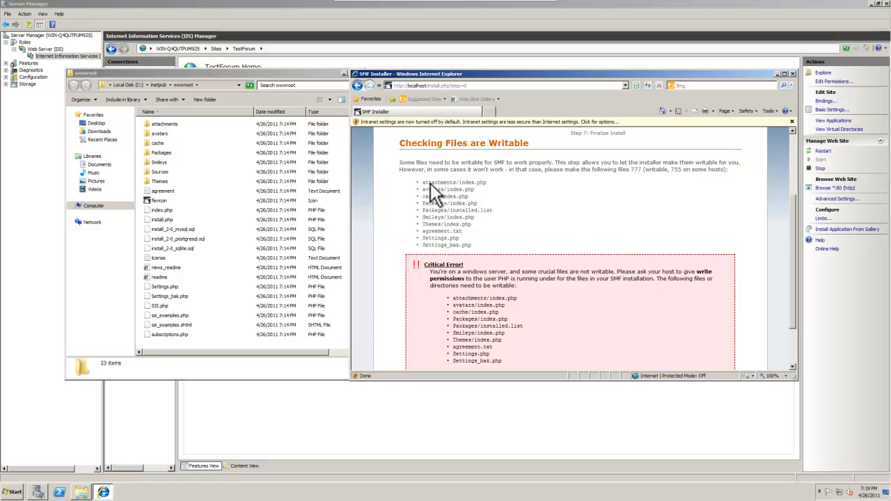
left_click_drag(423, 182, 502, 187)
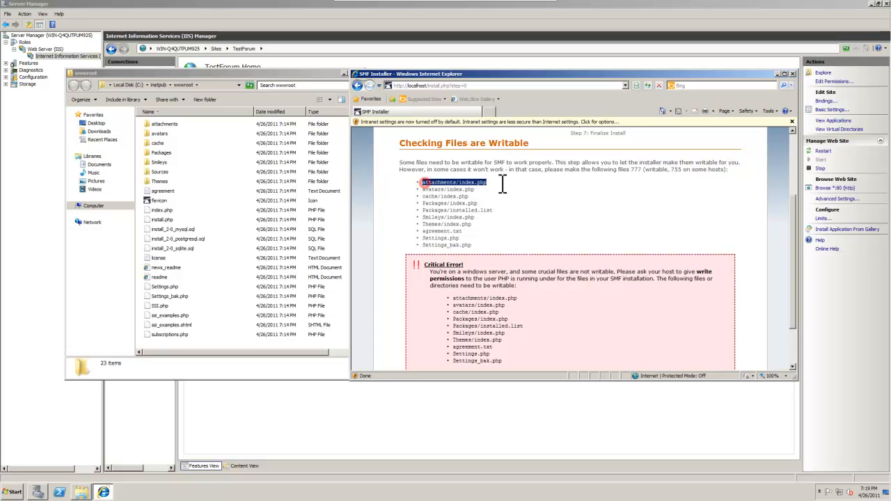
double_click(174, 125)
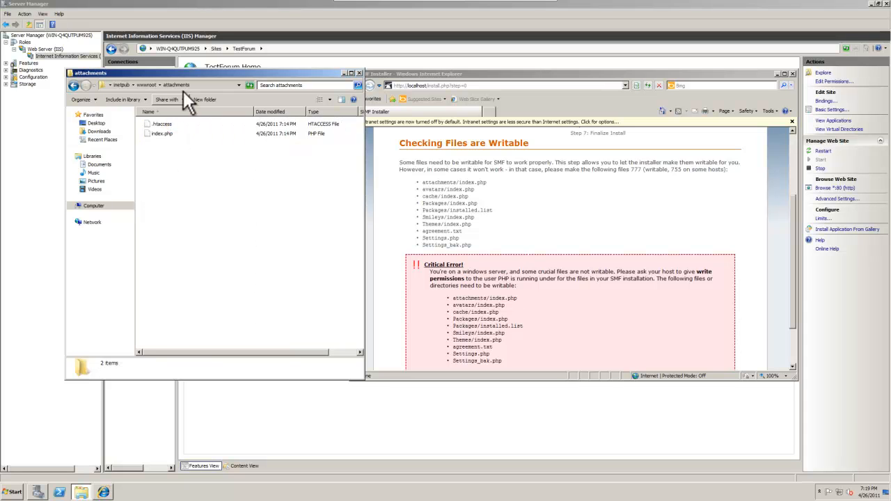
- Give the Users group Allow Modify on attachments/index.php and apply it
left_click(160, 134)
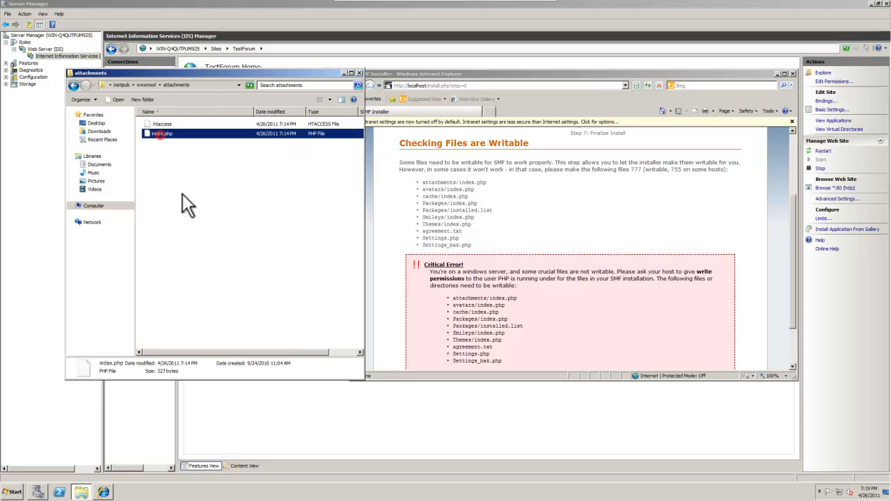
right_click(173, 136)
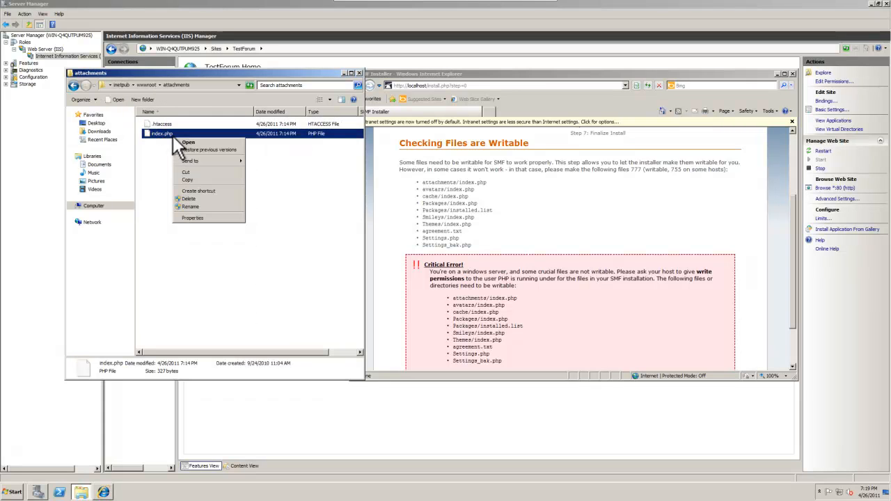
left_click(198, 217)
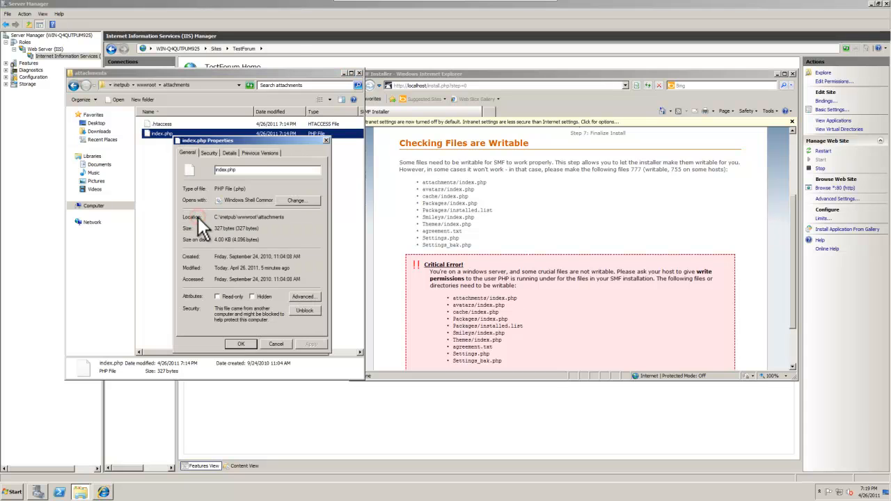
left_click(207, 153)
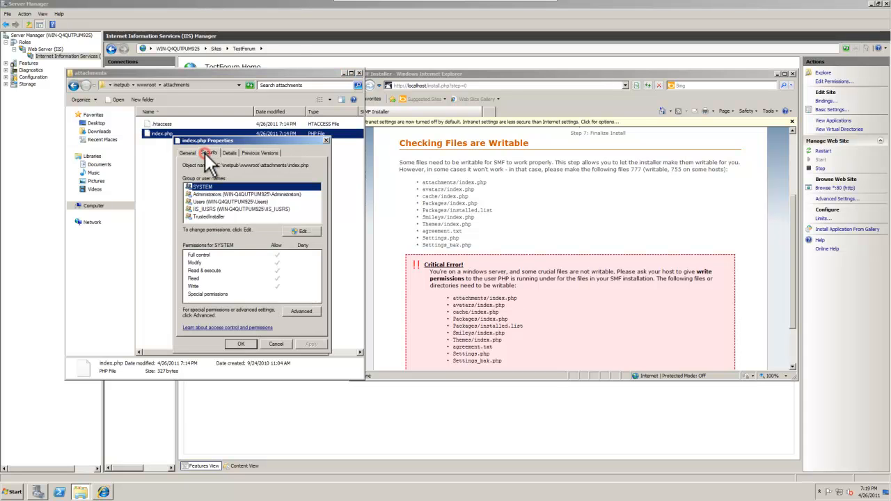
left_click(306, 234)
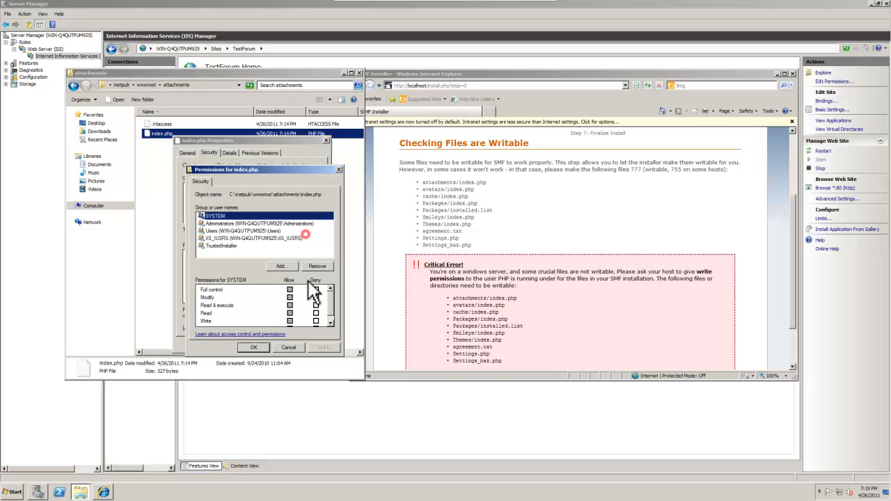
left_click(226, 230)
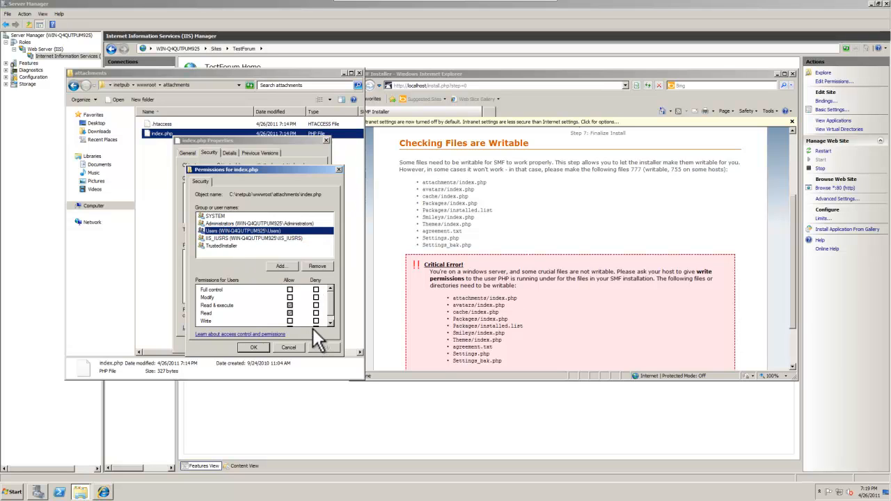
left_click(290, 297)
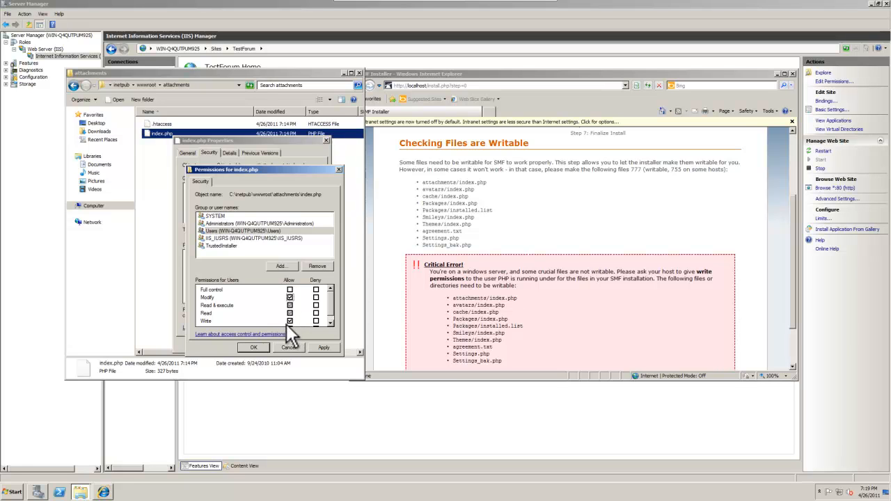
left_click(322, 346)
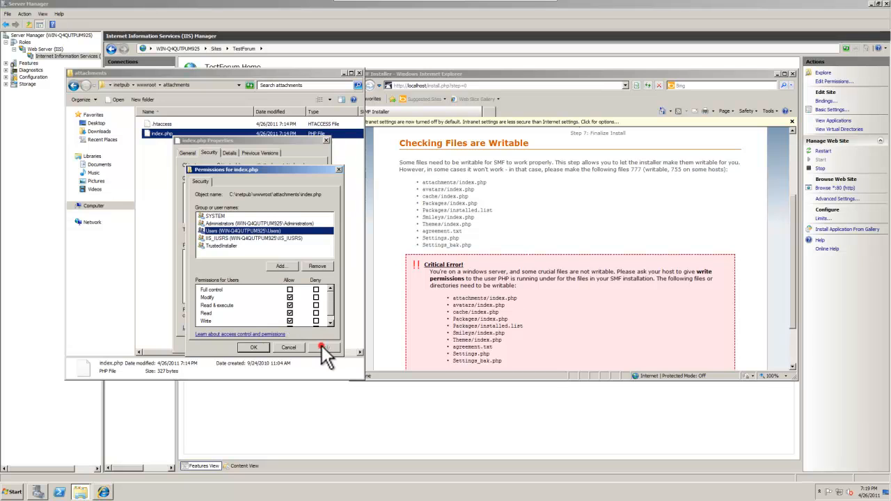
left_click(255, 347)
left_click(243, 345)
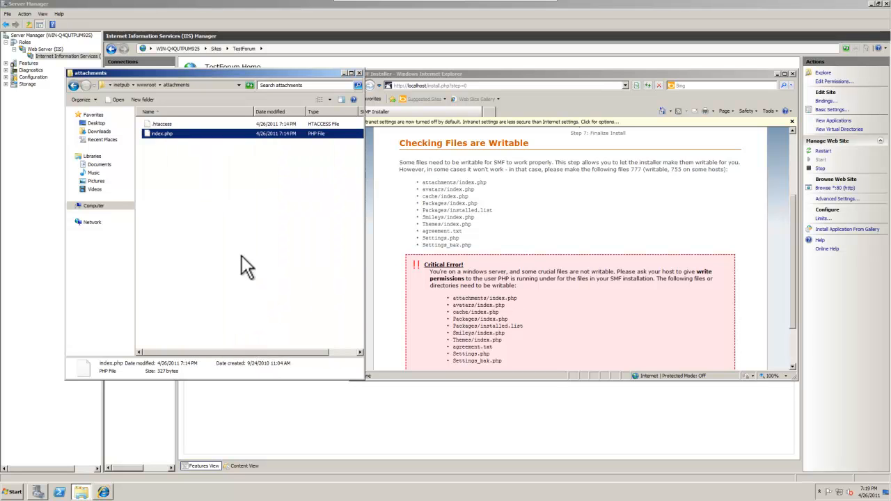
- Give the Users group Allow Modify on avatars/index.php
left_click(73, 85)
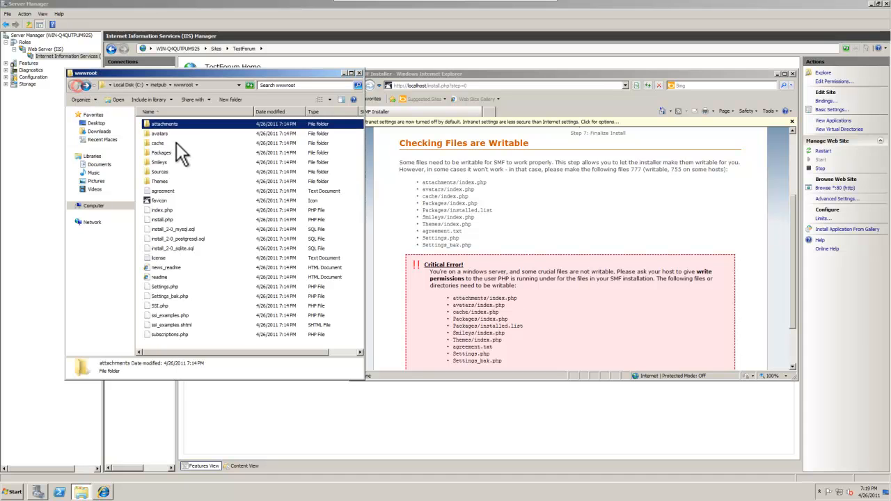
double_click(168, 133)
right_click(160, 151)
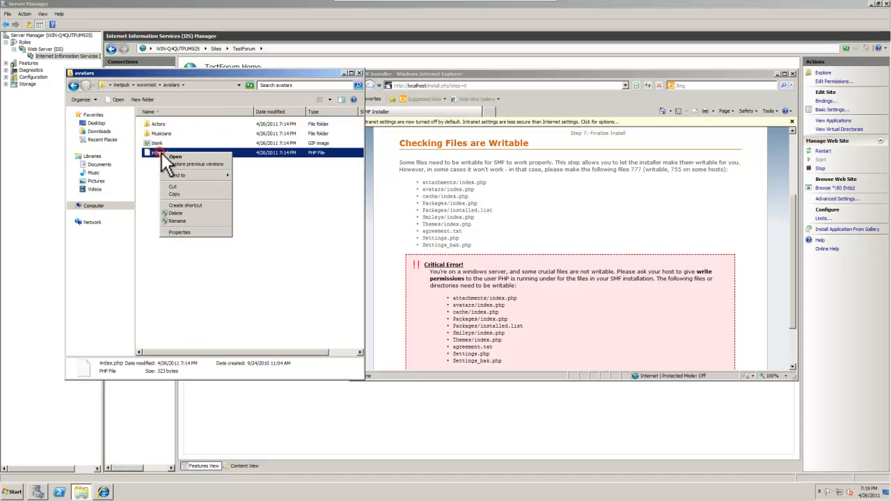
left_click(175, 232)
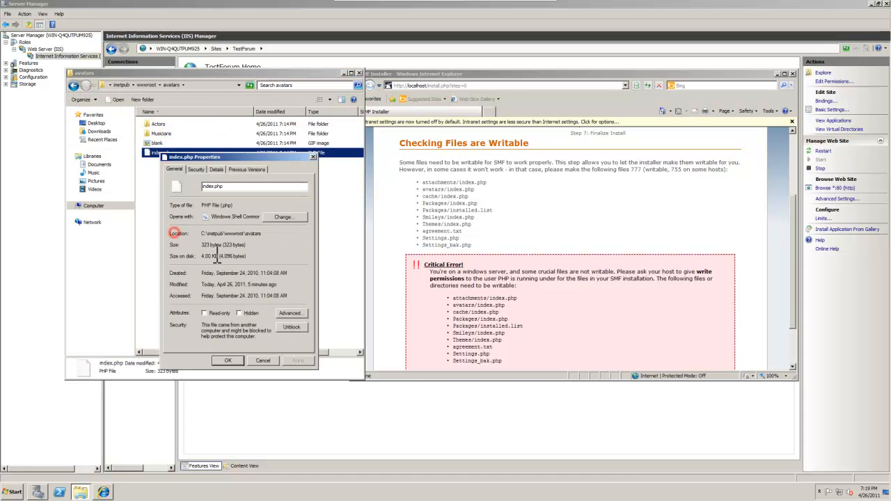
left_click(196, 170)
left_click(291, 248)
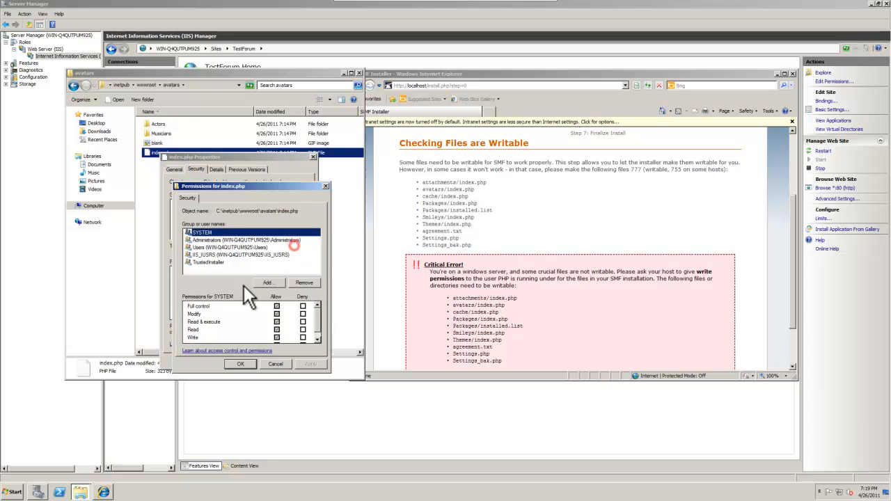
left_click(230, 247)
left_click(276, 314)
left_click(299, 364)
left_click(232, 362)
left_click(234, 360)
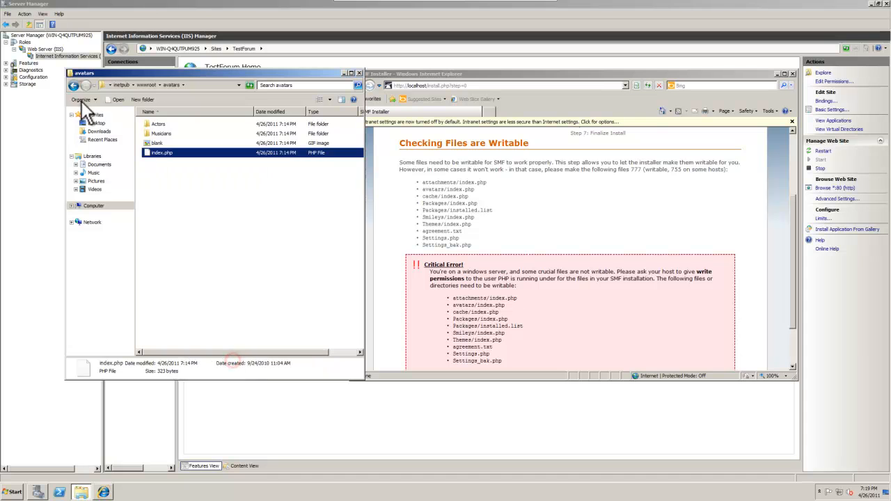
- Give the Users group Allow Modify on cache/index.php
left_click(74, 85)
double_click(158, 143)
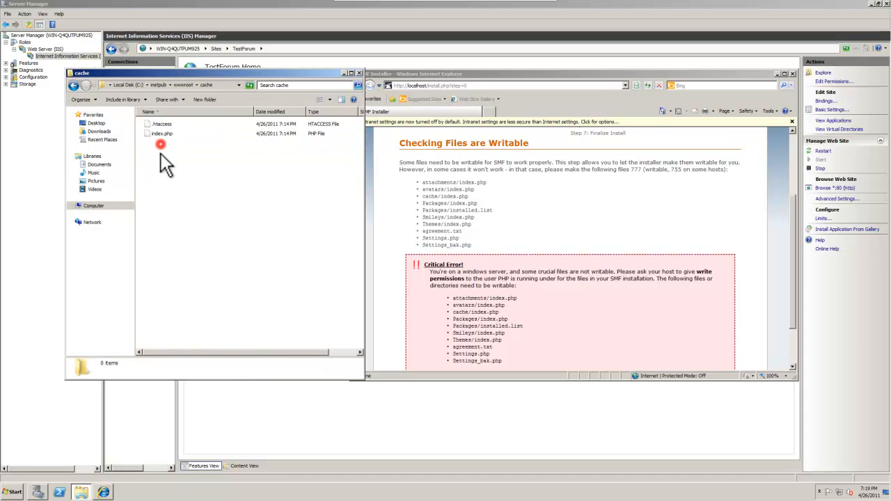
left_click(154, 131)
right_click(154, 132)
left_click(177, 209)
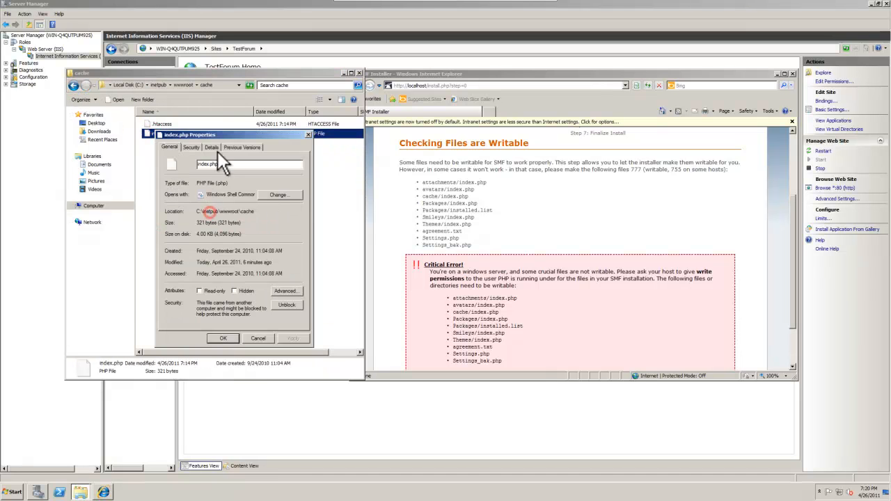
left_click(191, 147)
left_click(271, 225)
left_click(213, 226)
left_click(272, 292)
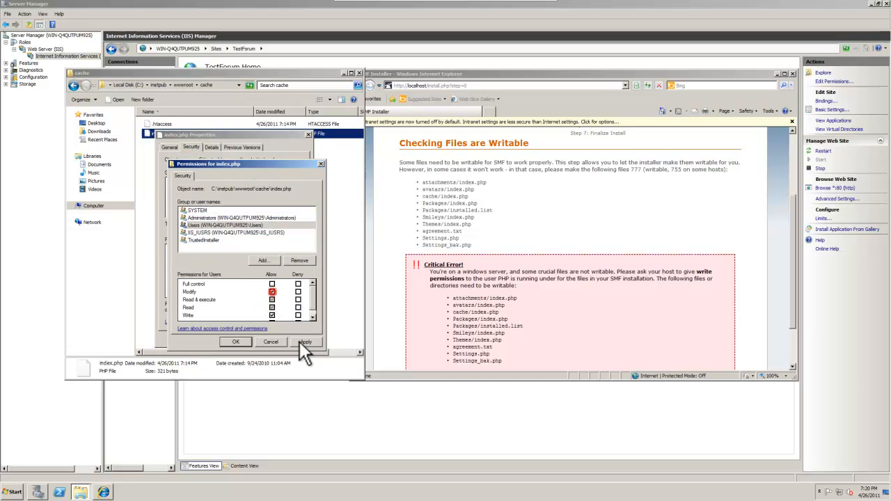
left_click(305, 342)
left_click(226, 342)
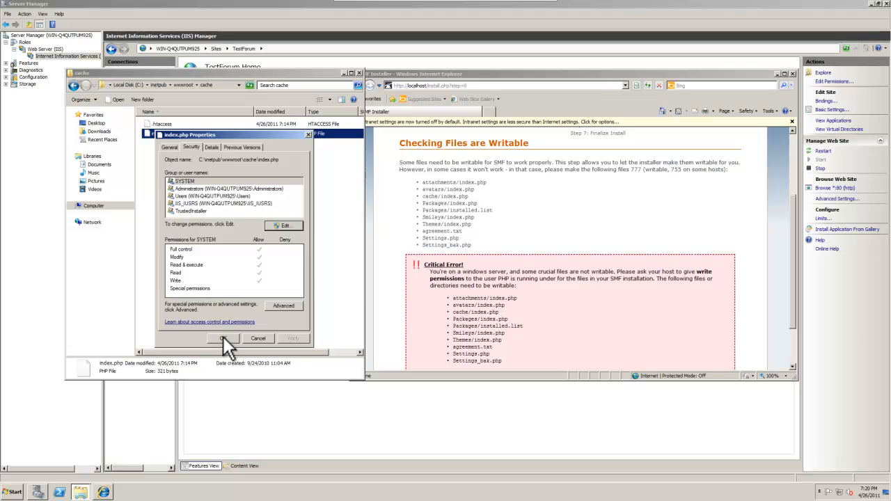
left_click(223, 337)
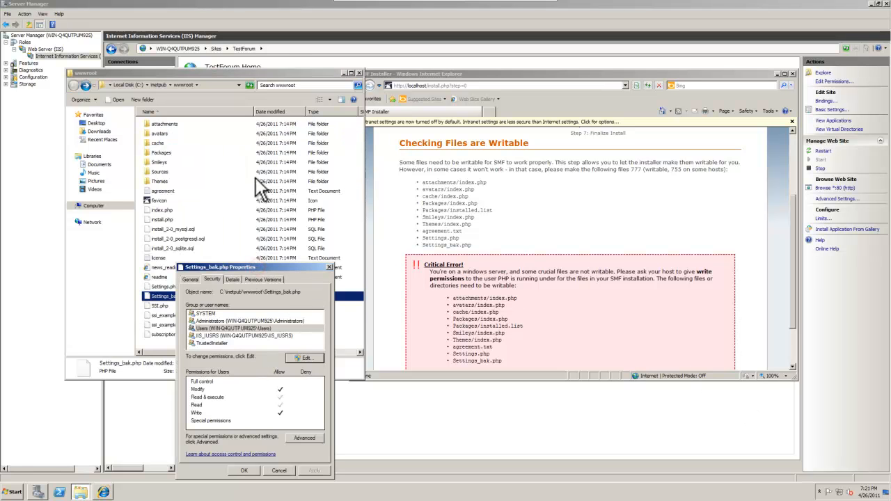
- Give the Users group Modify permission on Settings_bak.php in wwwroot
left_click_drag(244, 267, 238, 175)
left_click(230, 251)
left_click(228, 237)
left_click(296, 265)
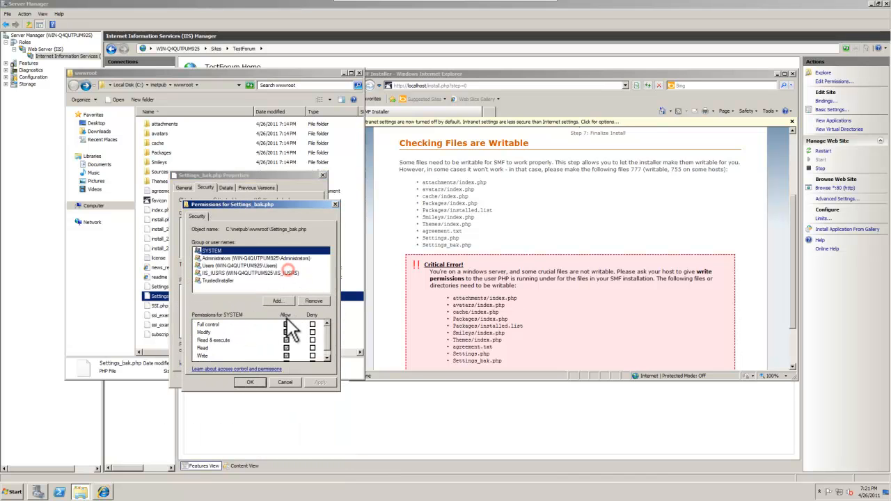
left_click(218, 265)
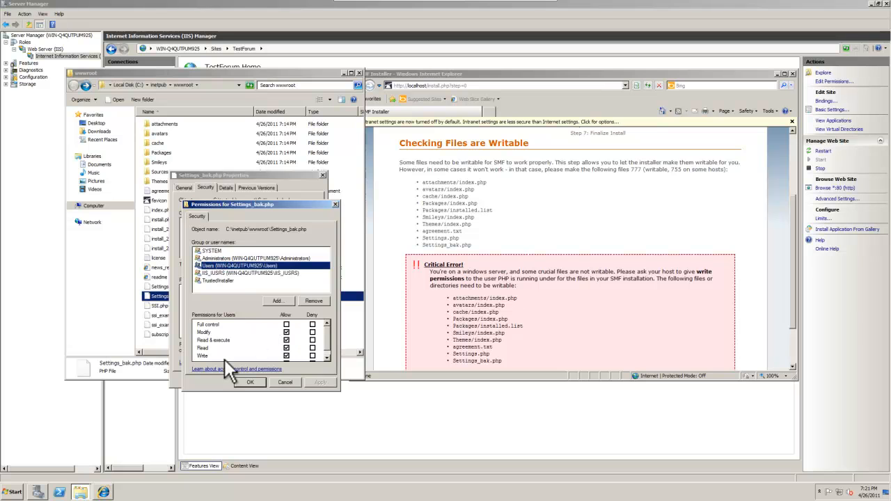
left_click(257, 383)
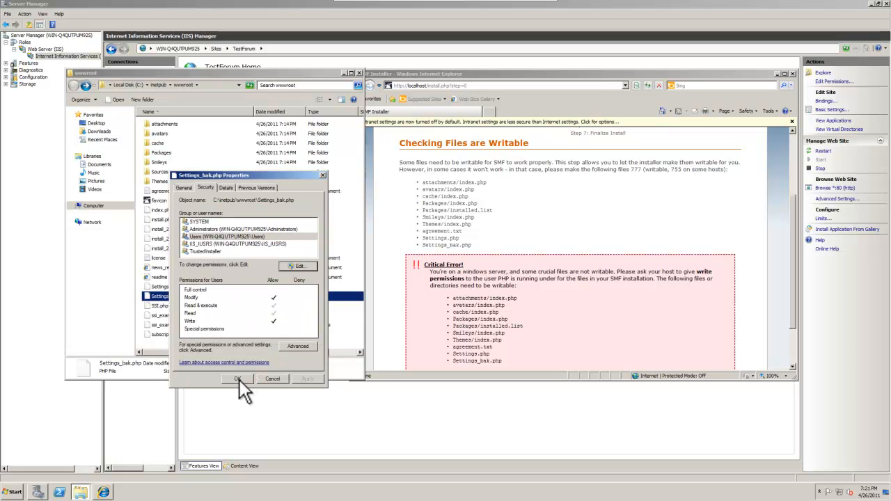
left_click(239, 379)
left_click(426, 217)
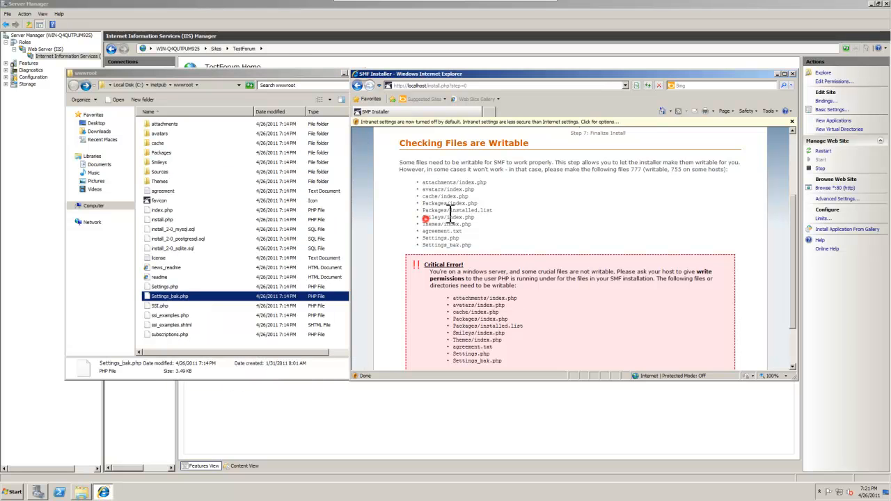
- Maximize the installer, reload it to recheck permissions, and continue past the Welcome step
double_click(591, 73)
left_click_drag(202, 366, 288, 240)
left_click(288, 238)
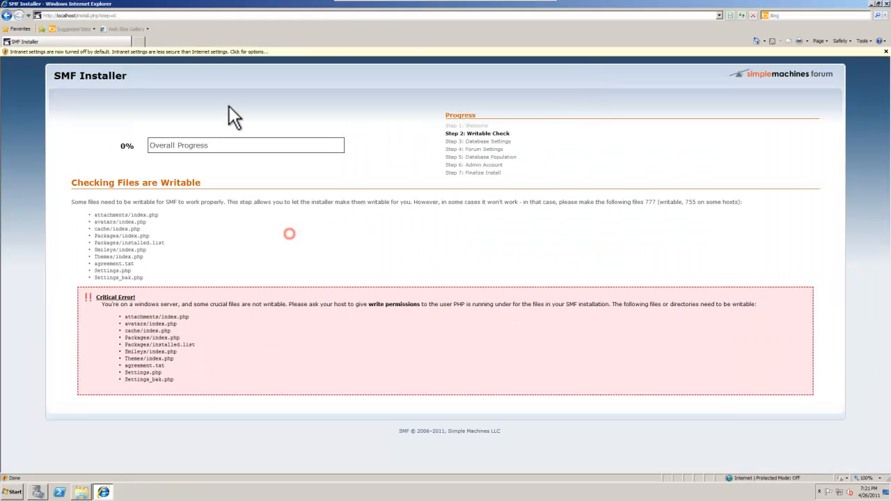
left_click(185, 15)
key("Return")
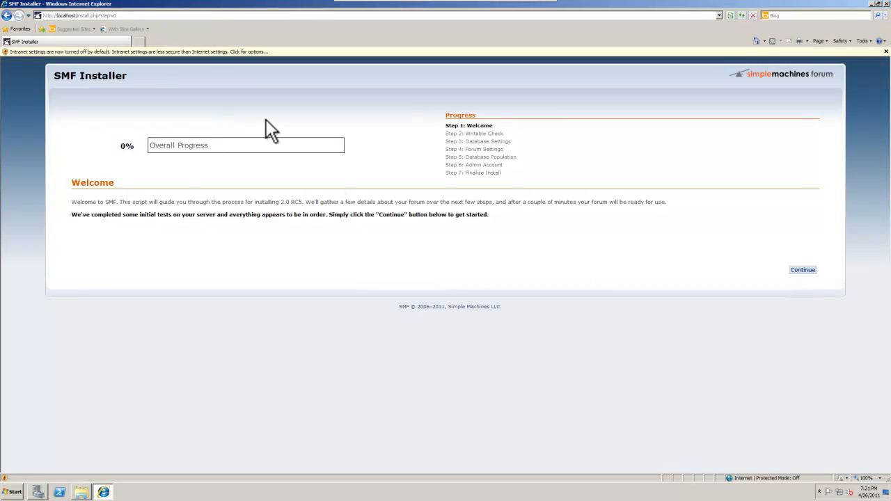
left_click(804, 272)
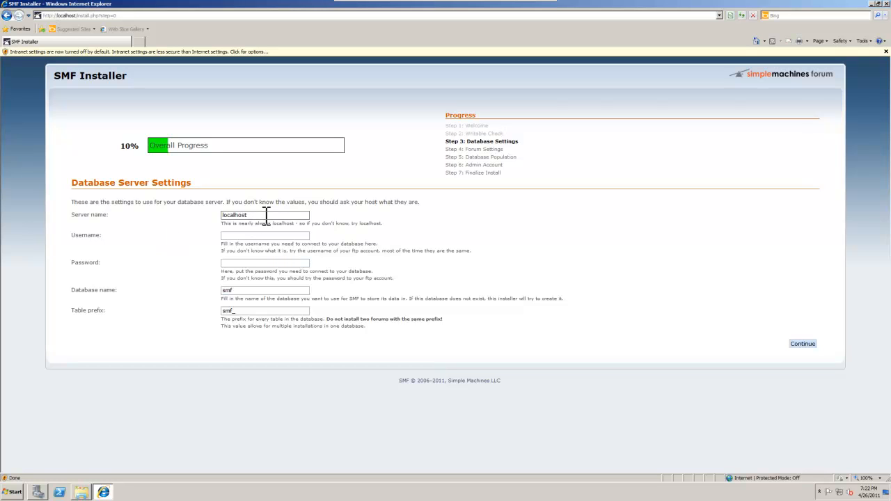
- Enter the database username, its password and database testforum, keep prefix smf_, and submit
left_click_drag(266, 214, 147, 213)
key("Tab")
type("testforumuser")
key("Tab")
type("password")
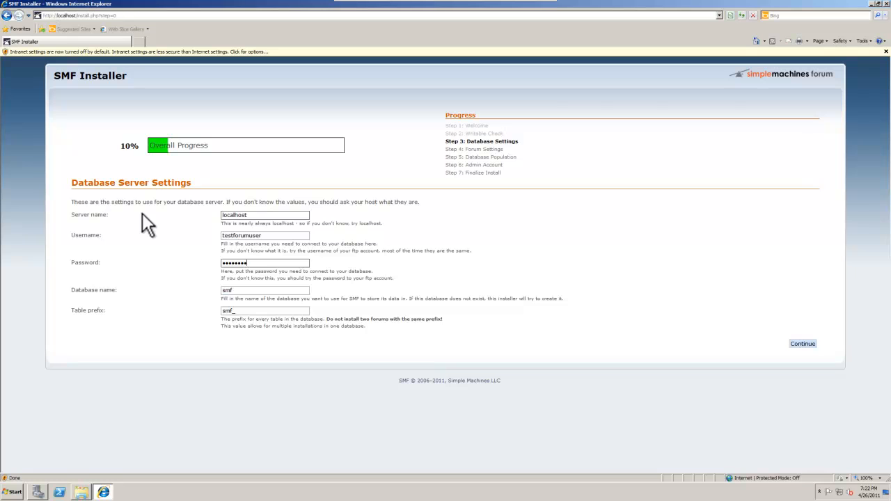
key("Tab")
type("testforum")
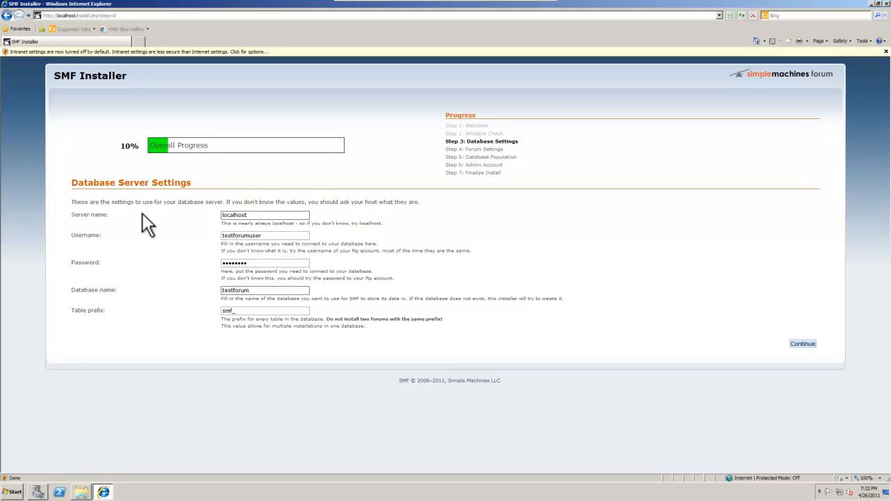
key("Tab")
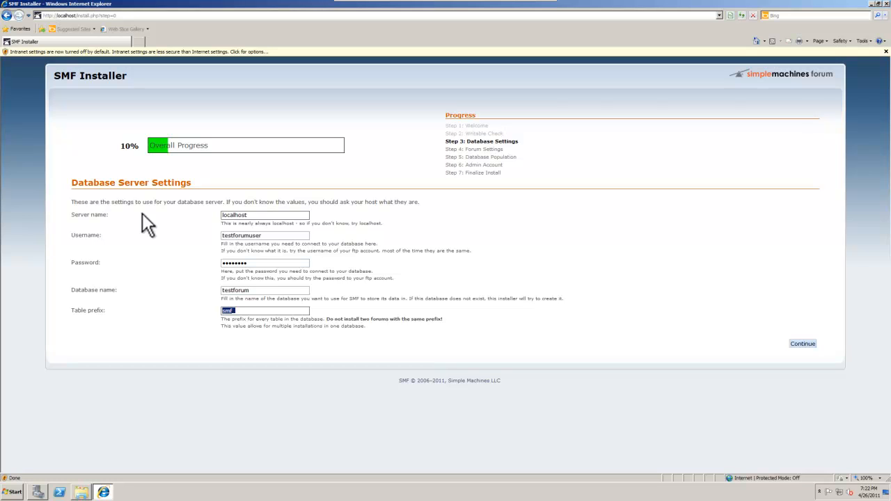
left_click(627, 237)
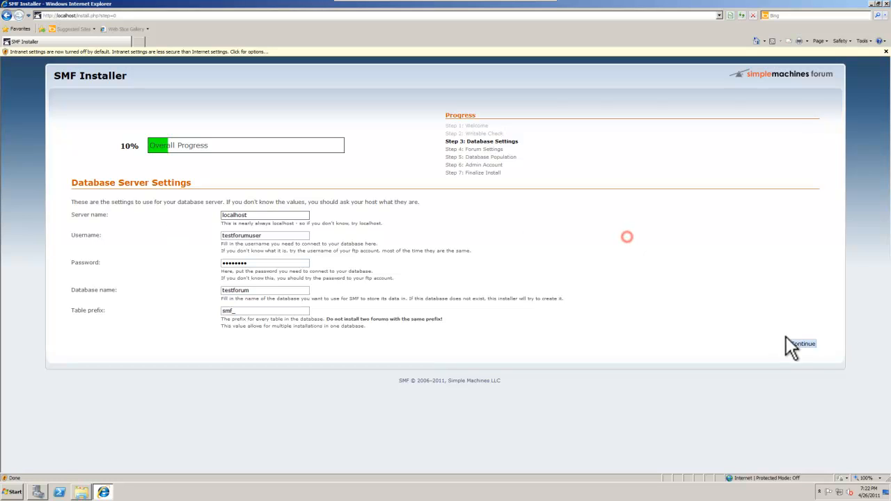
left_click(796, 346)
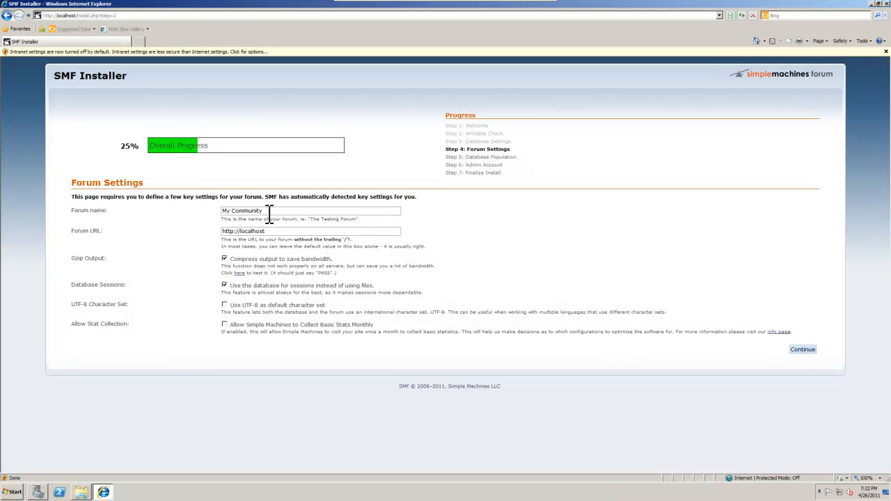
- Replace the forum name My Community with Test Forum and submit the forum settings
left_click_drag(264, 215, 89, 210)
type("Test Forum")
key("Tab")
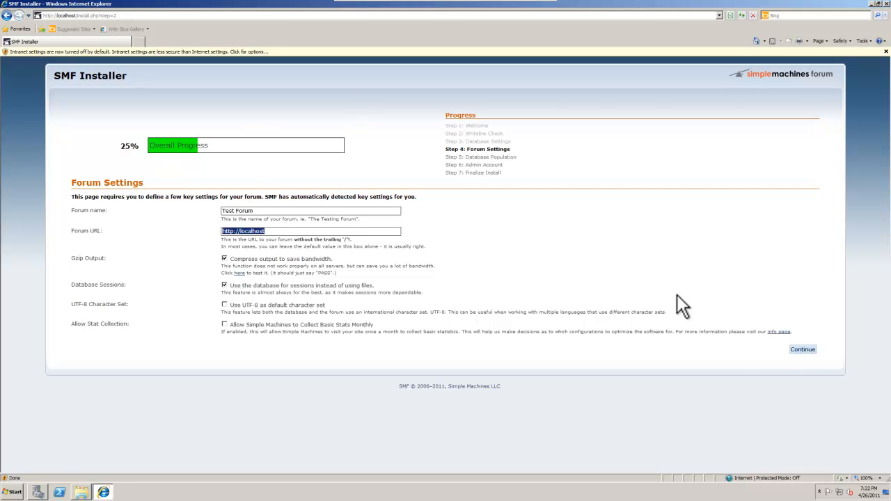
left_click(807, 350)
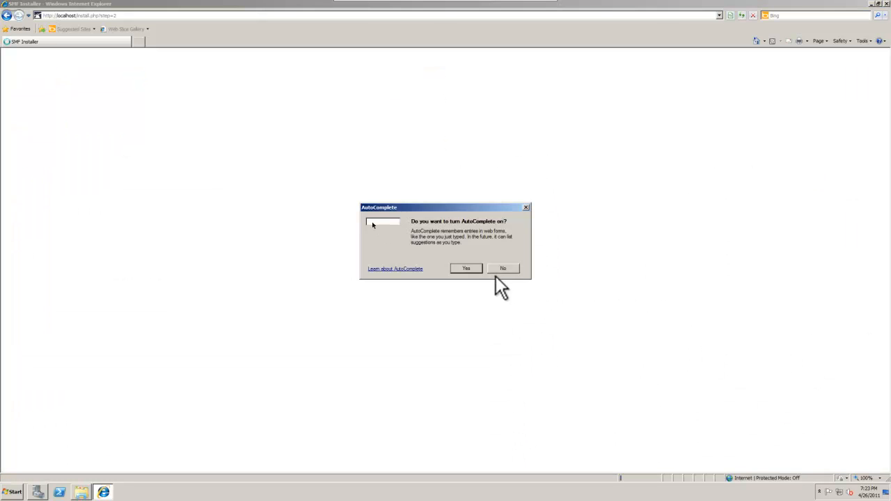
- Decline AutoComplete, continue past the populated-database step, and enter admin as the username
left_click(502, 269)
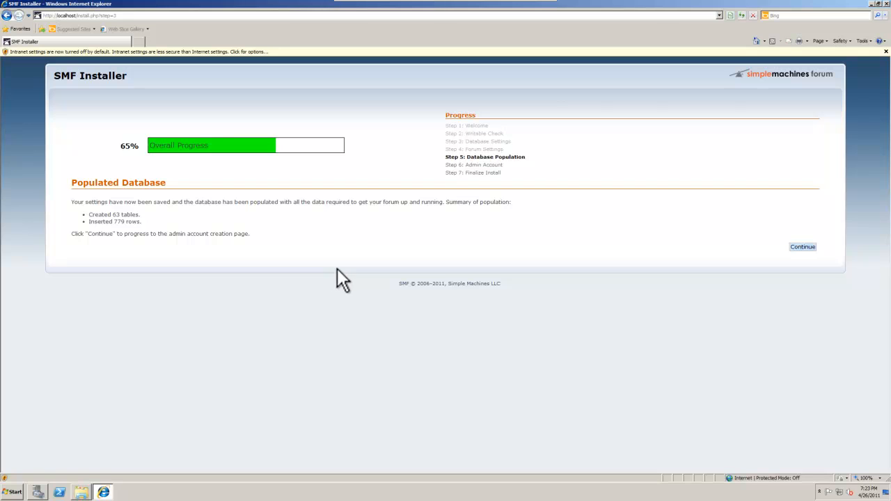
left_click(802, 248)
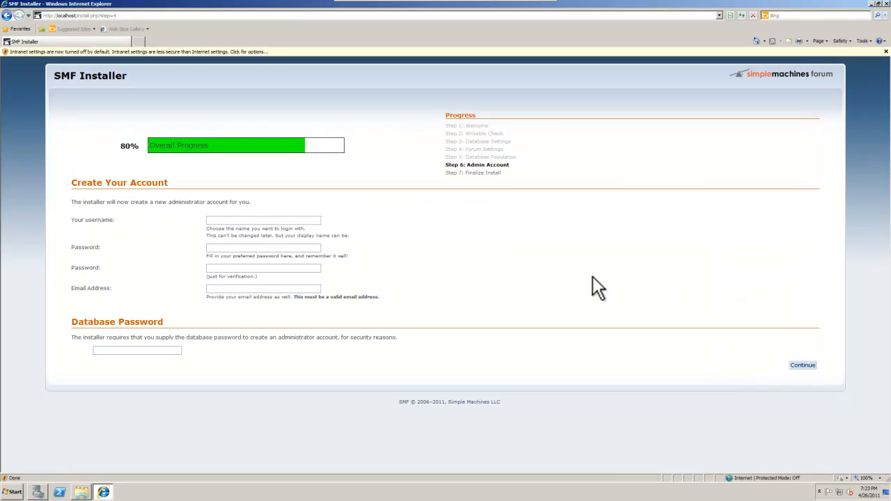
left_click(273, 221)
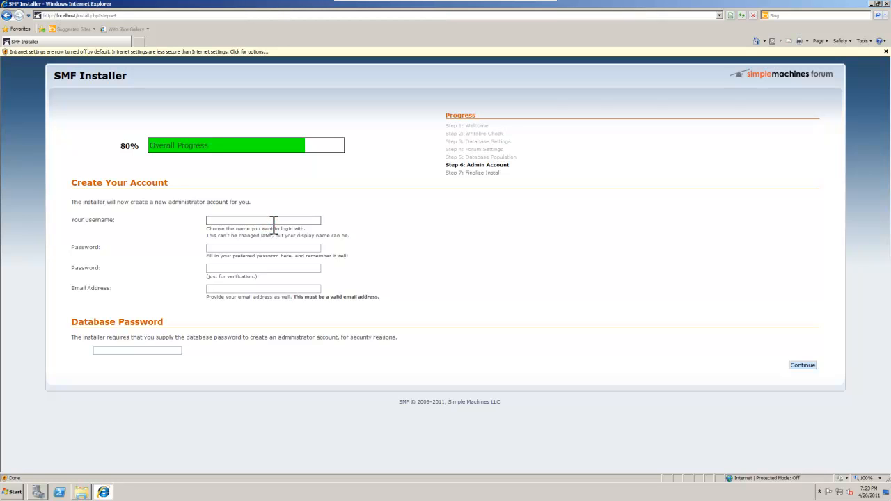
type("admin")
- Enter and confirm the admin password, then fill in the admin e-mail and the database password
key("Tab")
type("password")
key("Tab")
type("password")
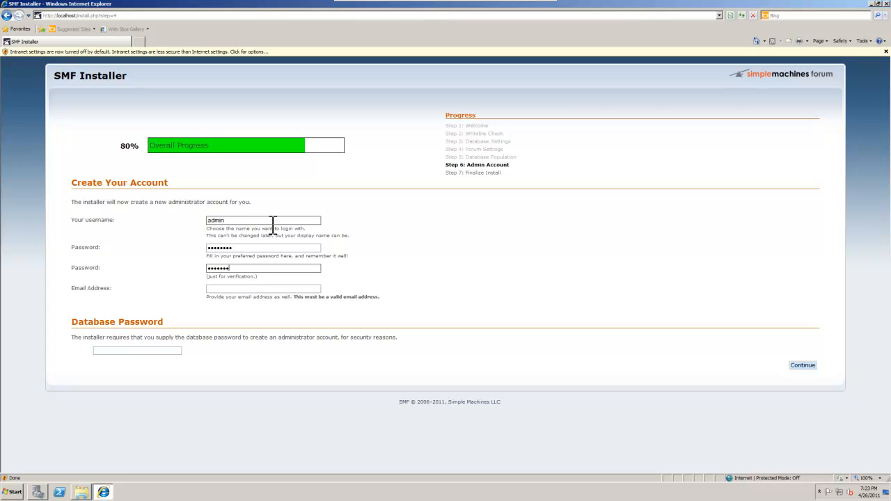
key("Tab")
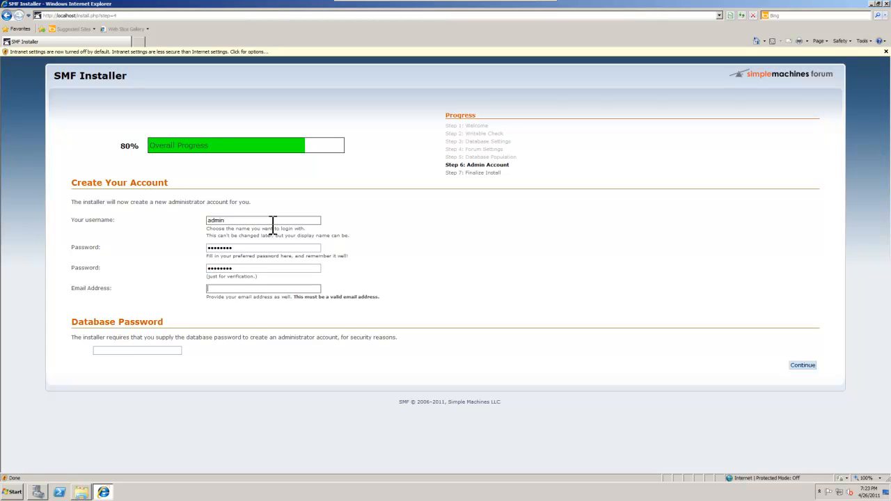
type("dontknow@dontknow.com")
key("Tab")
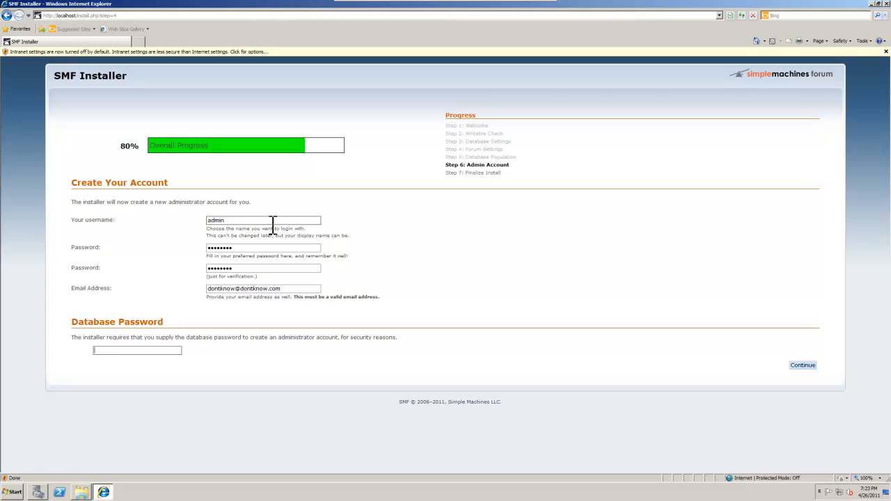
type("•••••••")
- Submit the admin account to finish installing, then open the newly installed Test Forum
left_click(805, 366)
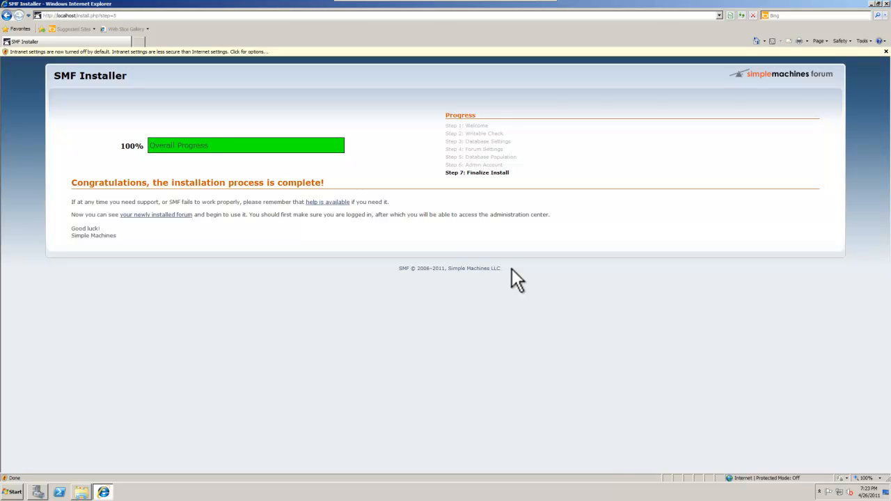
left_click(148, 215)
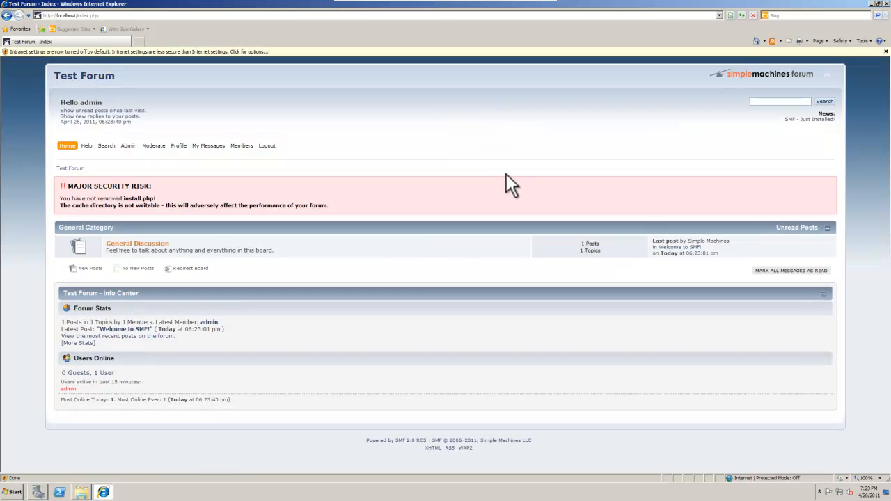
- Delete install.php and the three install_2-0 SQL files from wwwroot, confirming the prompts
left_click(878, 4)
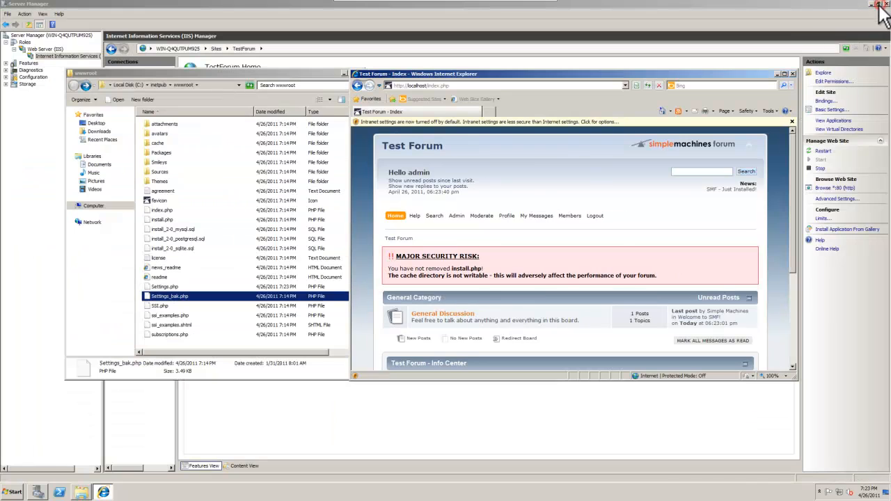
left_click(193, 170)
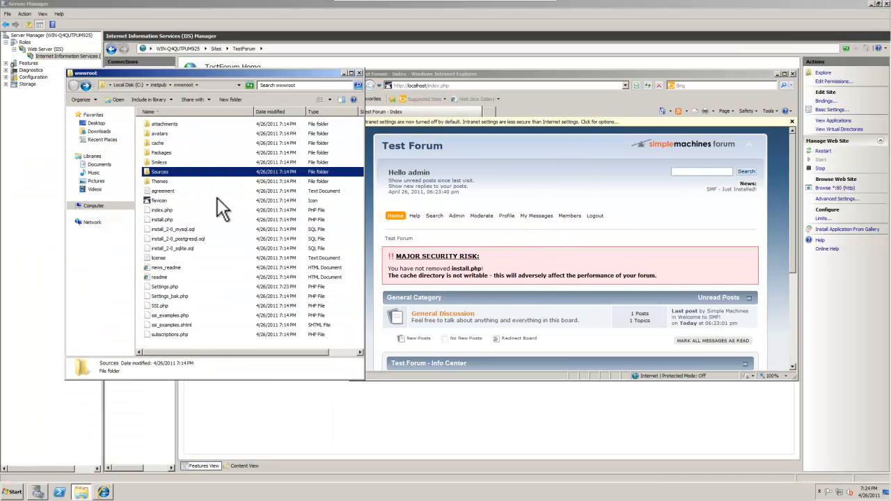
left_click(211, 219)
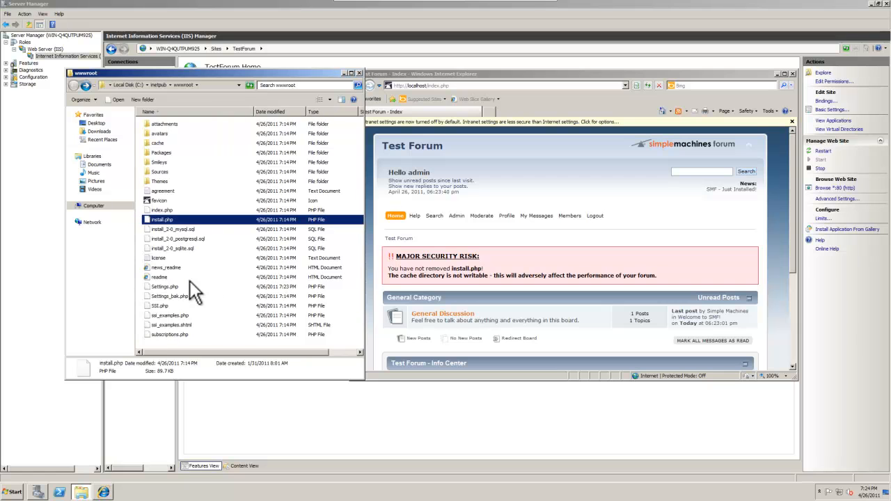
left_click(173, 228)
left_click(172, 220)
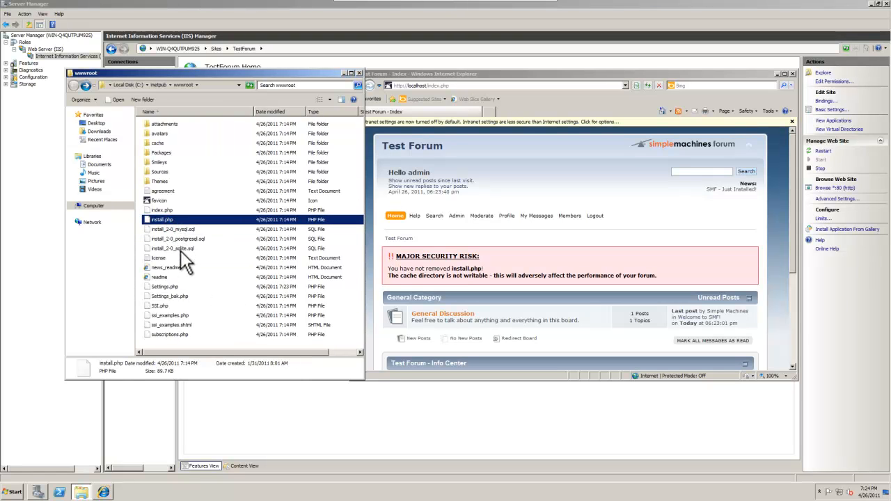
left_click(180, 248, "shift")
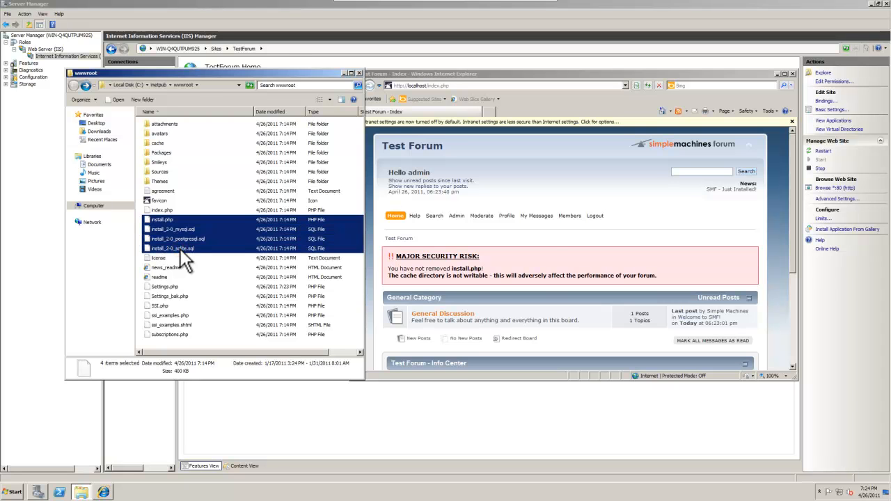
key("Delete")
key("Return")
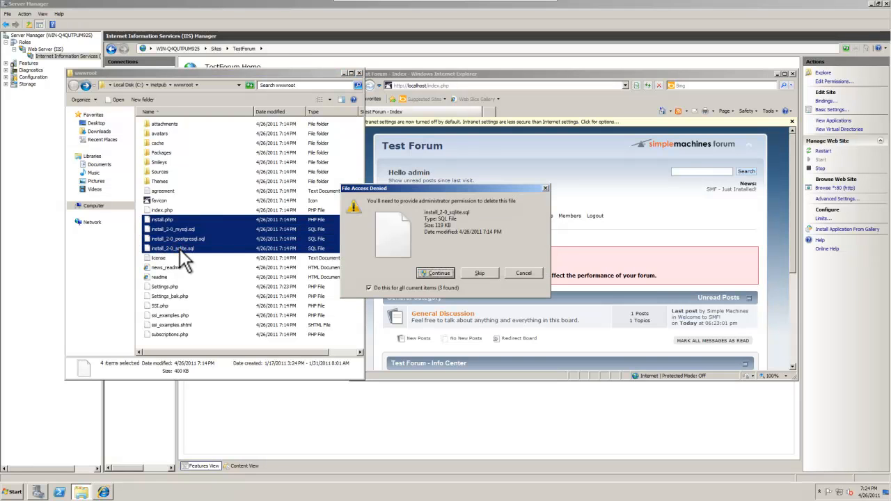
key("Return")
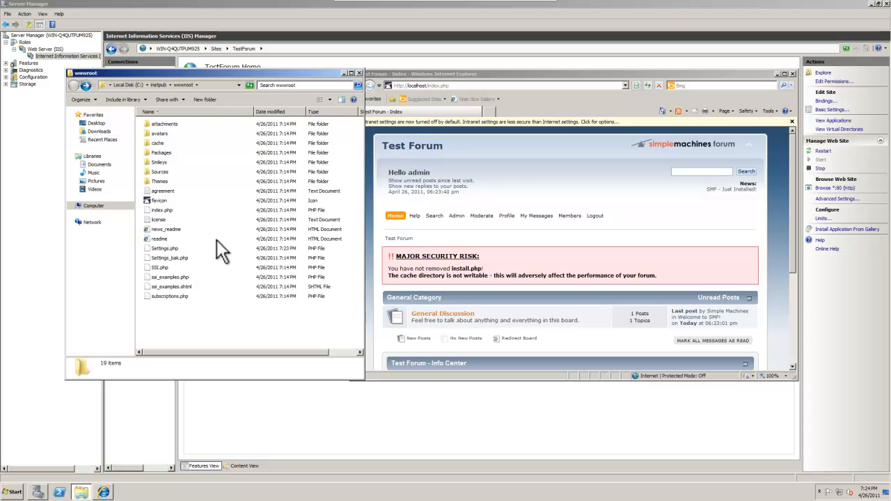
- Allow the Users group Modify permission on the cache folder through its Security properties
left_click(161, 142)
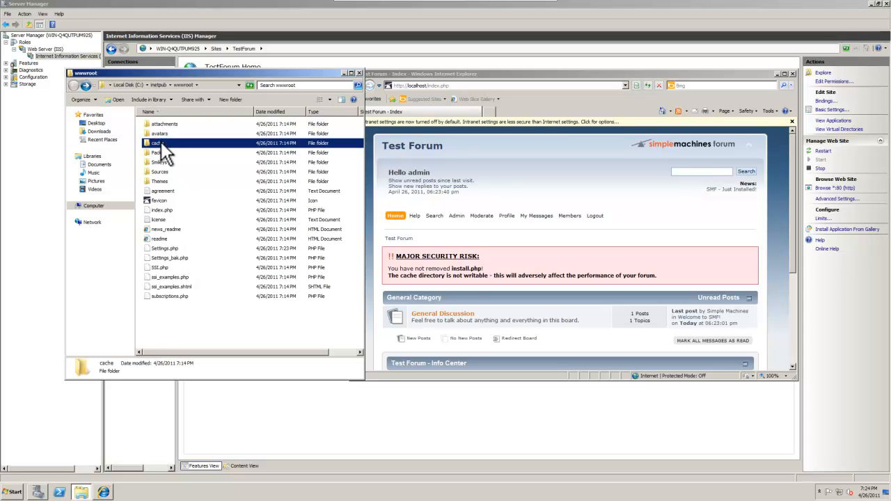
right_click(167, 146)
left_click(235, 258)
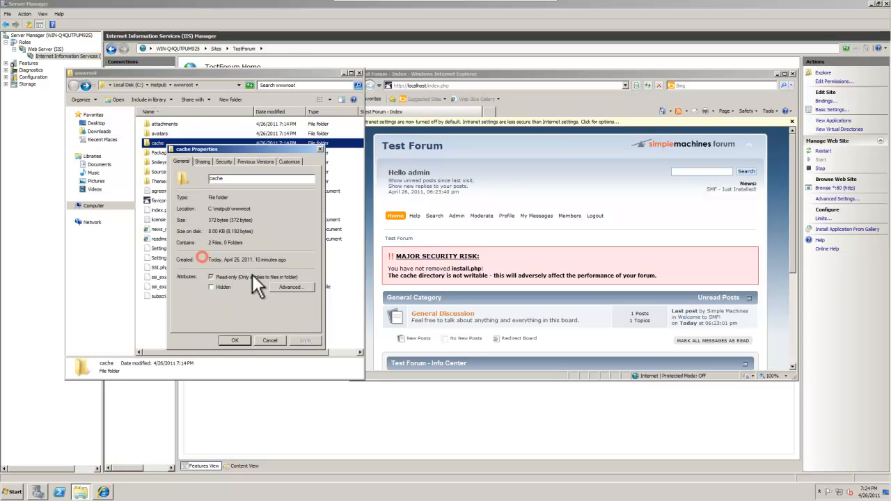
left_click(217, 162)
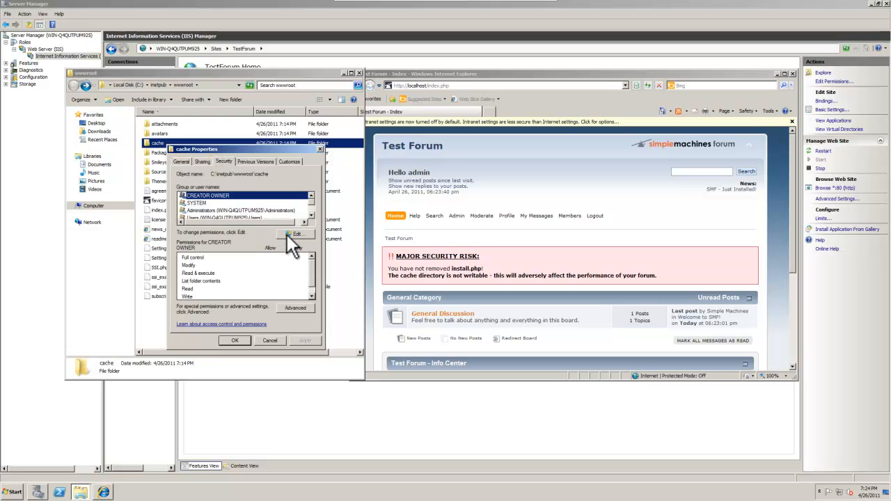
left_click(285, 237)
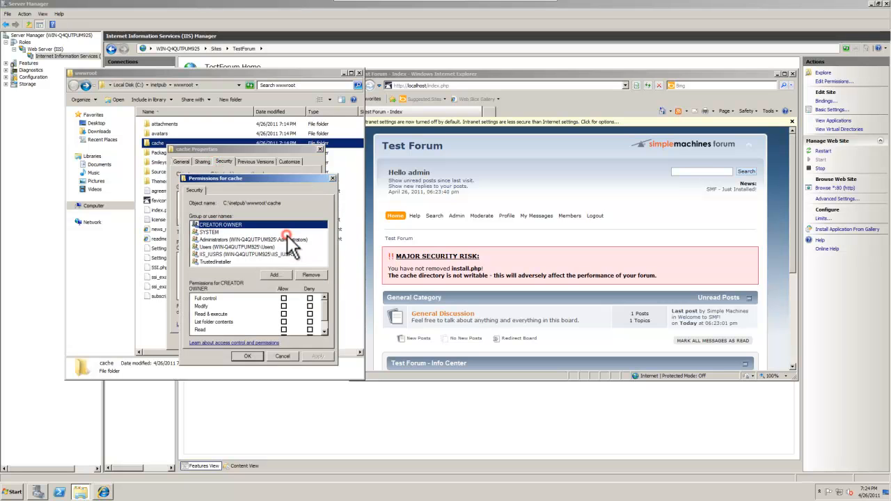
left_click(239, 246)
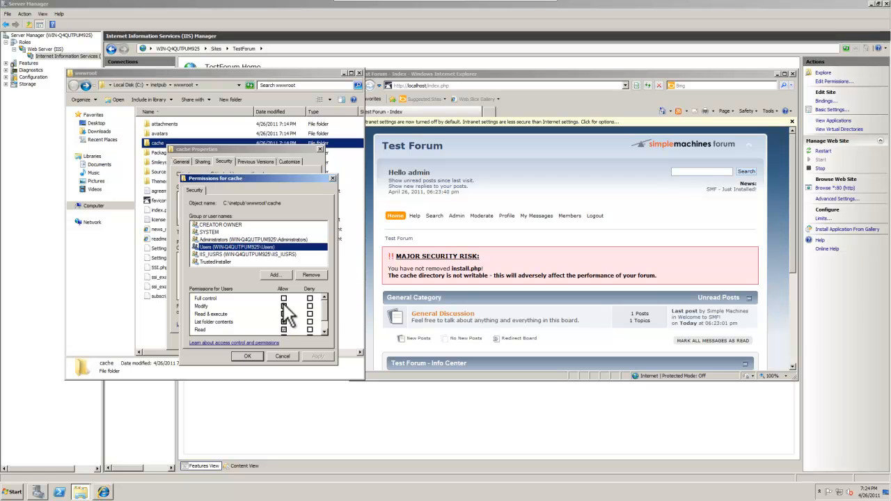
left_click(283, 306)
left_click(318, 355)
left_click(247, 356)
left_click(243, 345)
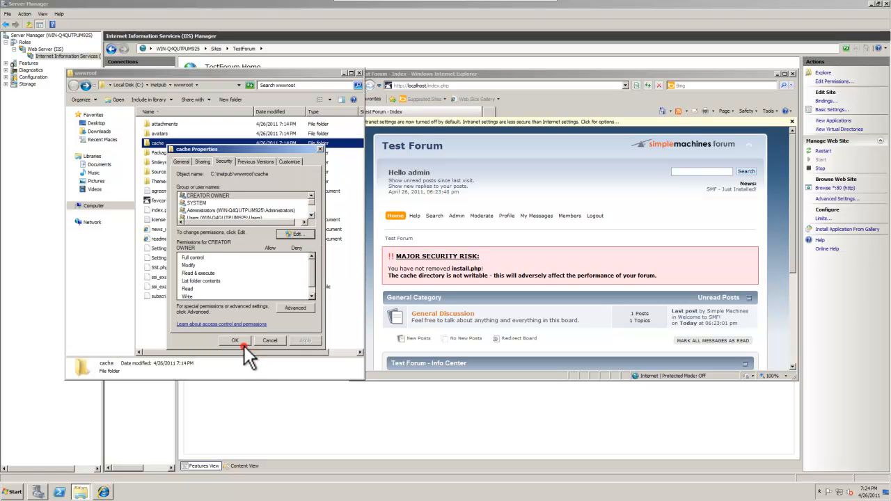
- Maximize and refresh the forum page, then open the General Discussion board
left_click(785, 74)
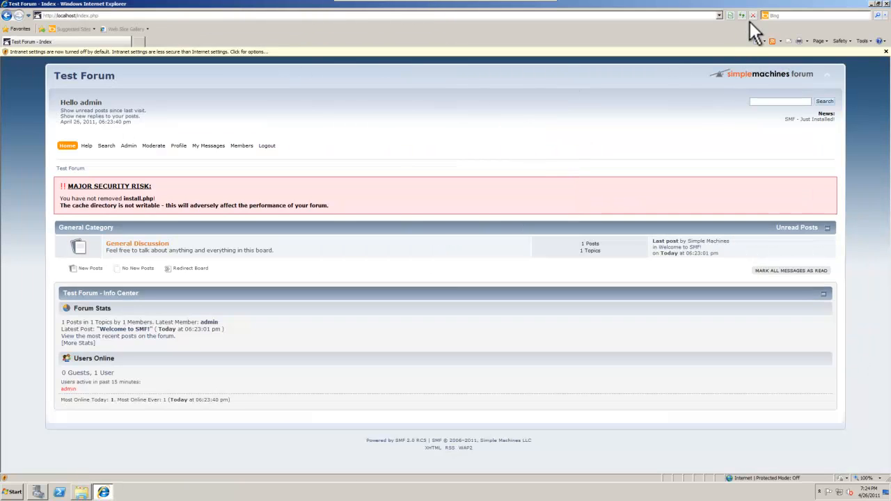
left_click(742, 15)
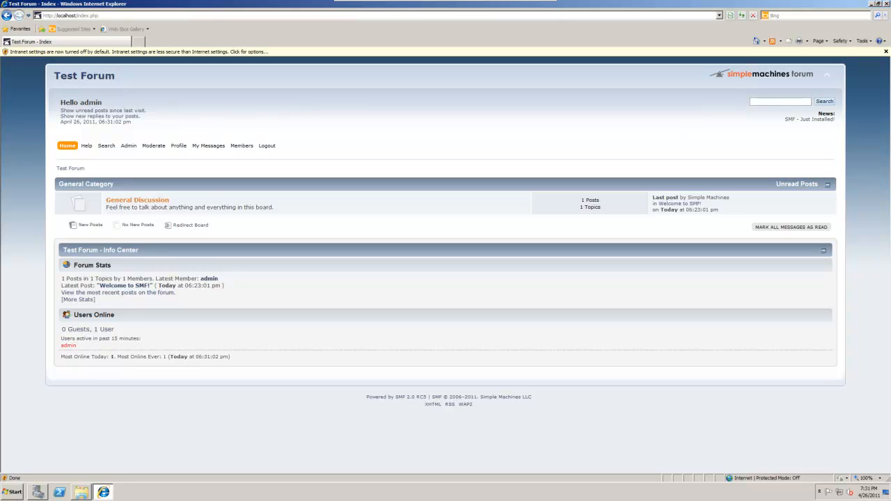
left_click(122, 202)
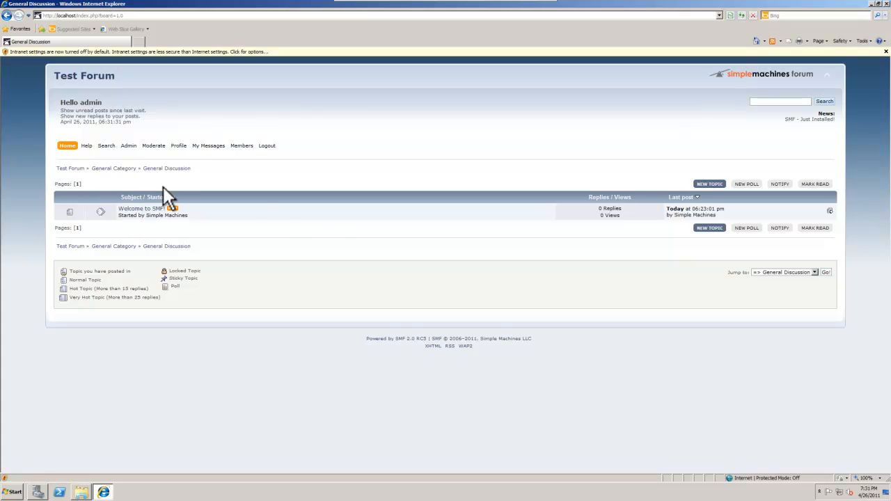
- Open Computer and browse through Local Disk (C:) and Windows into System32
left_click(11, 491)
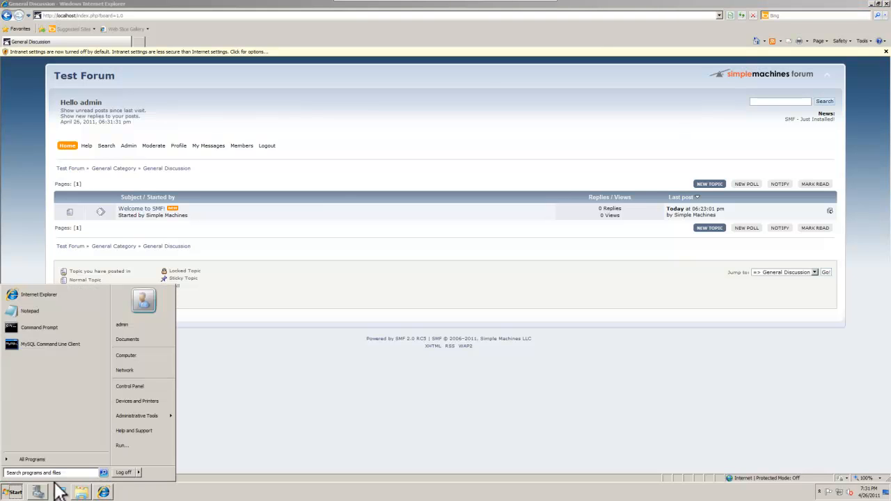
left_click(147, 355)
double_click(234, 152)
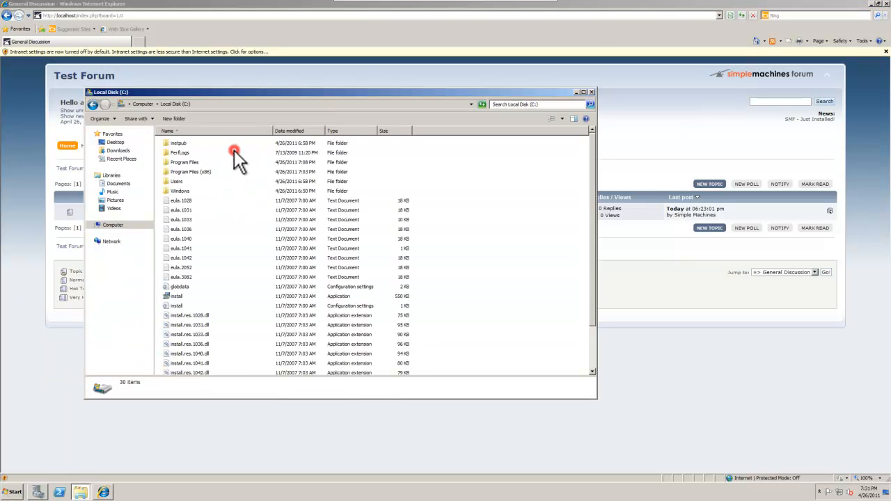
double_click(186, 190)
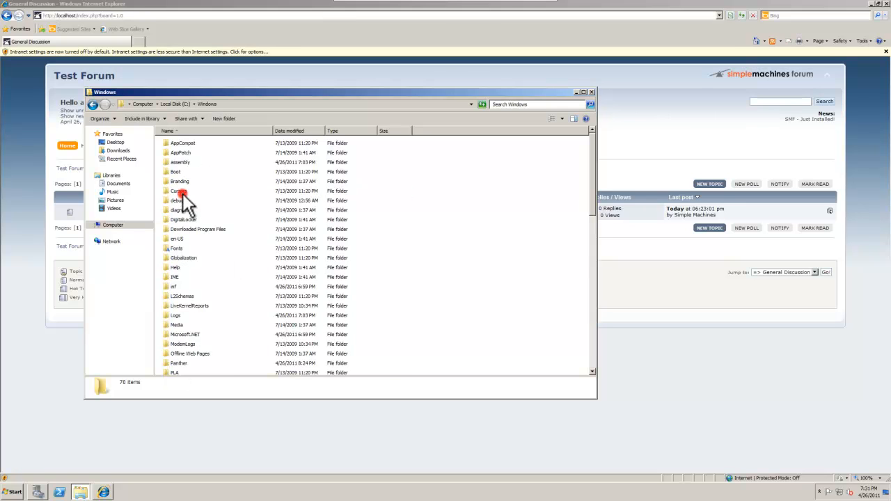
scroll(233, 317, "down", 7)
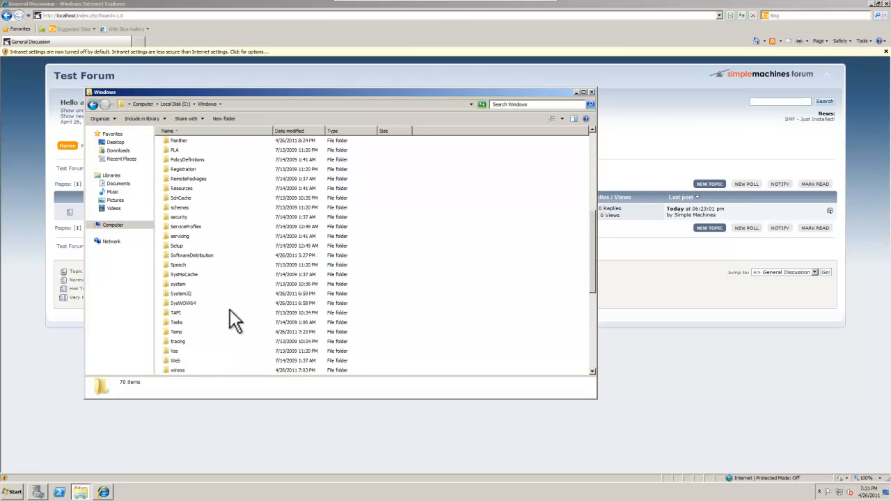
left_click(186, 293)
double_click(185, 292)
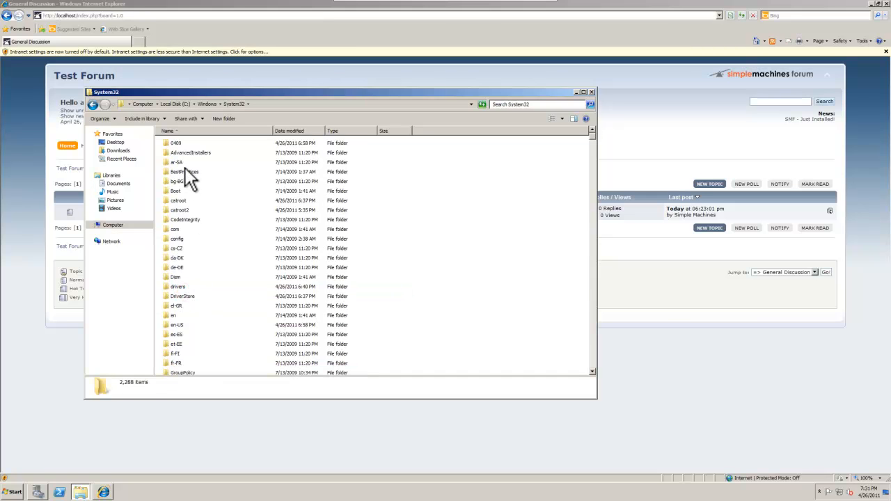
- Go into drivers\etc and open the hosts file, bringing up the Open with choice
left_click(179, 287)
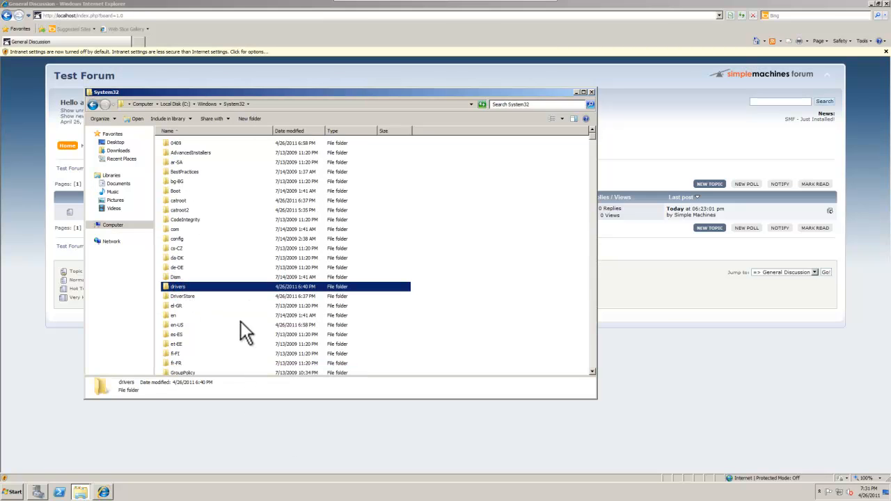
double_click(267, 290)
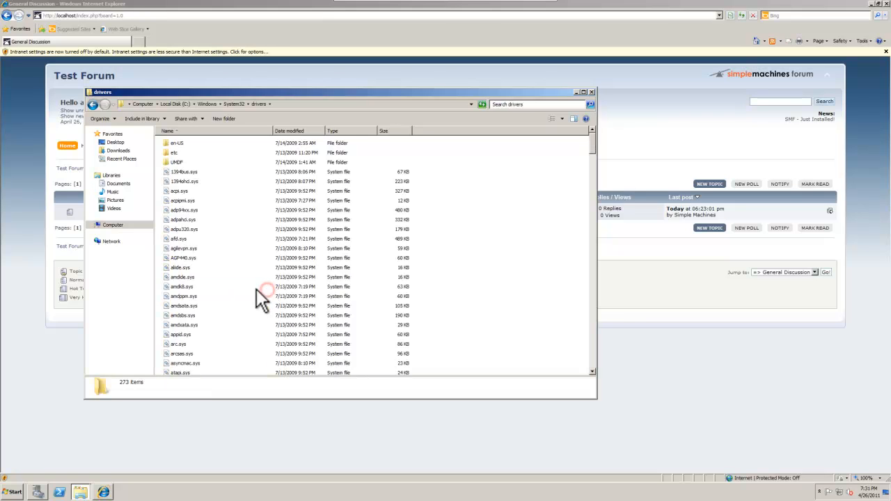
left_click(178, 153)
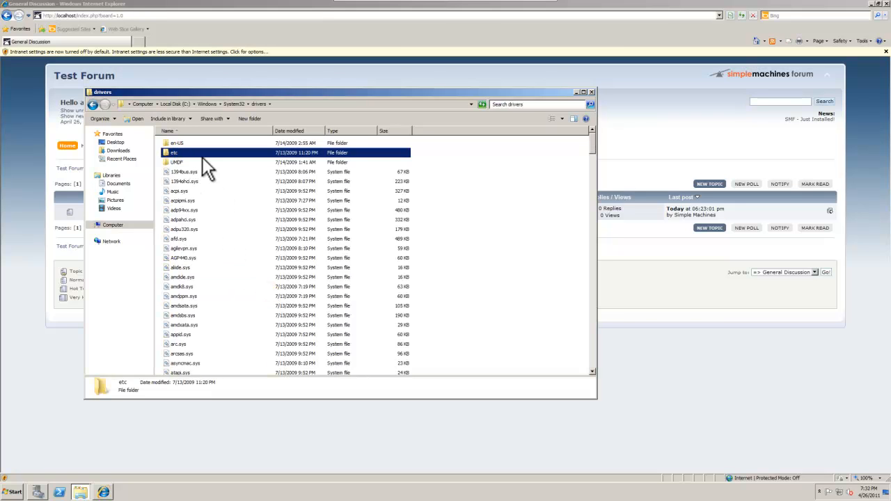
double_click(202, 153)
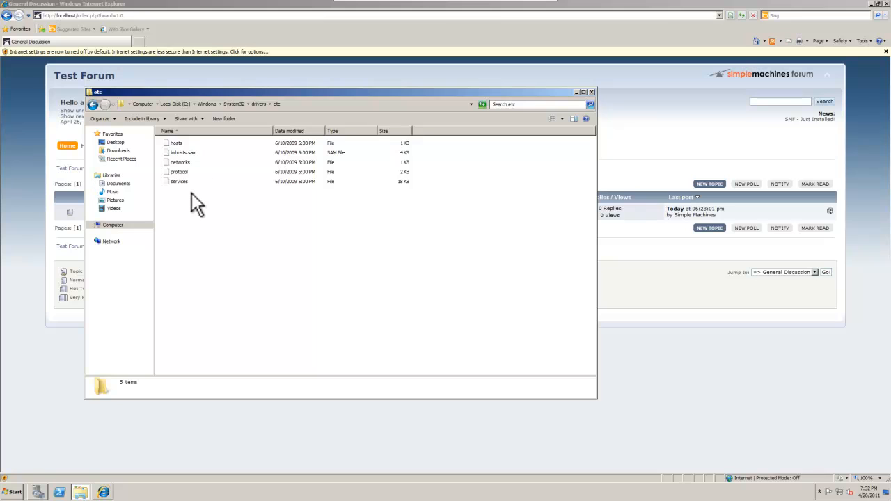
left_click(175, 144)
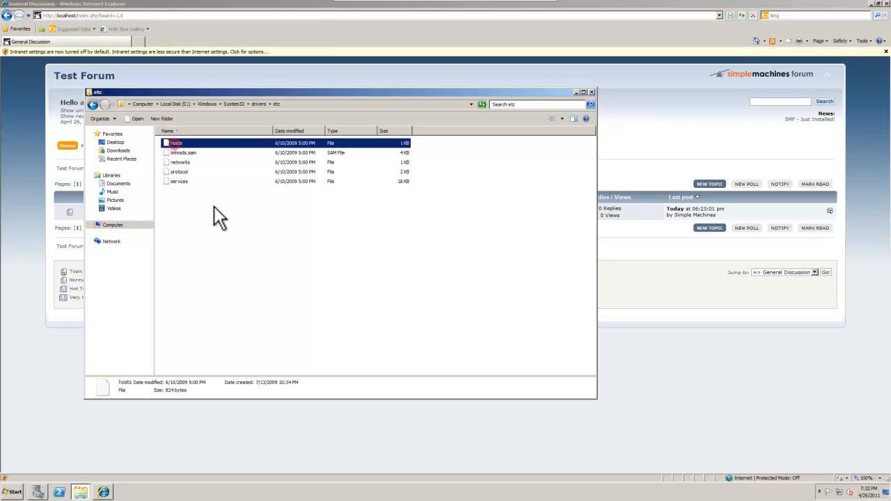
double_click(168, 142)
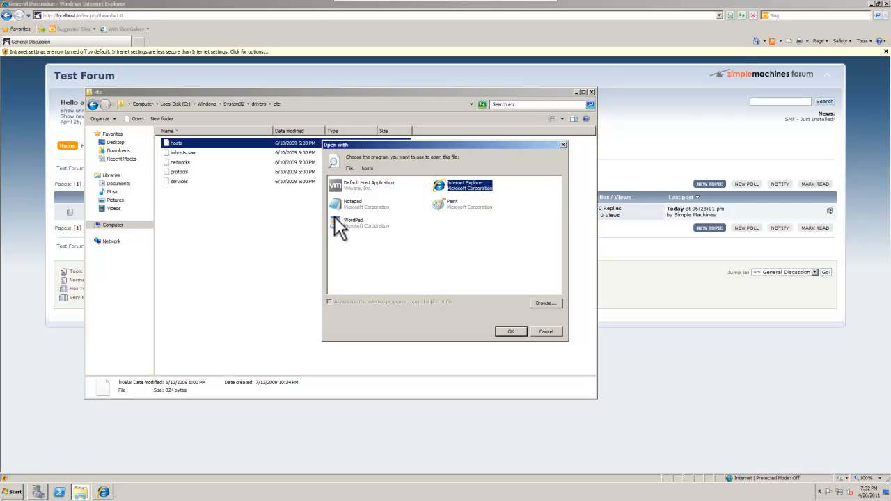
- Open hosts in Notepad, place the cursor at the localhost section, then save and close it
left_click(348, 205)
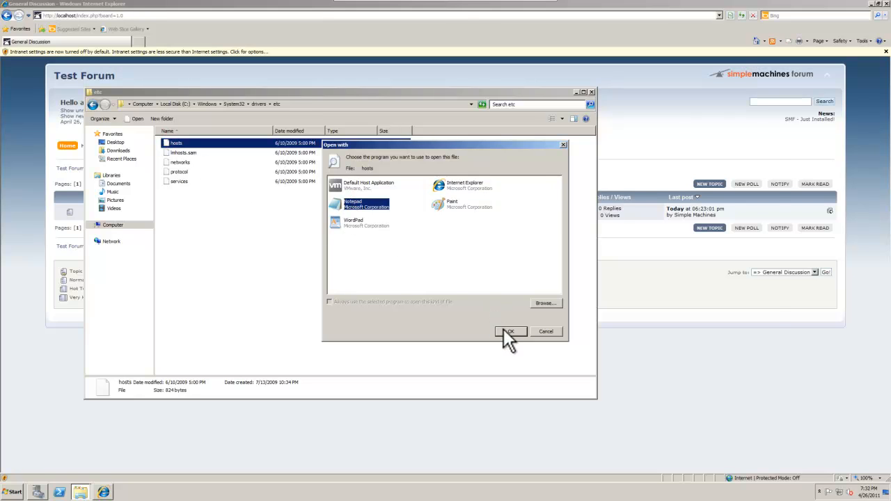
left_click(503, 329)
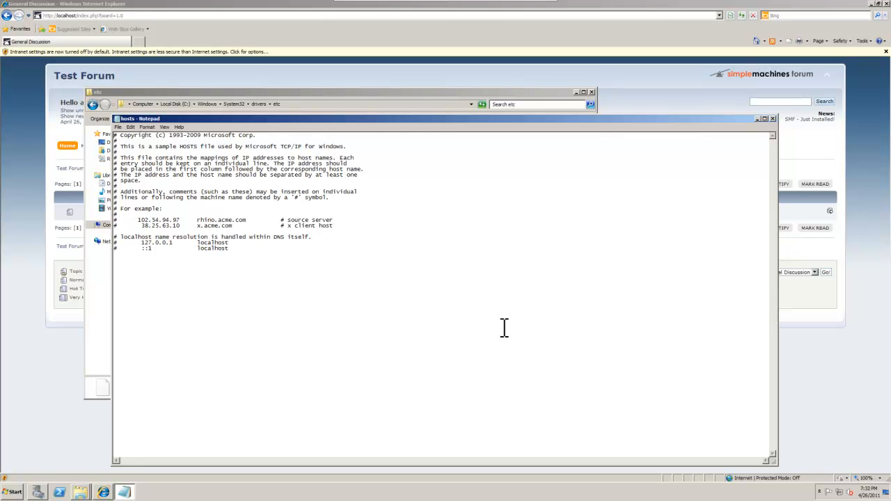
left_click(119, 238)
left_click(118, 126)
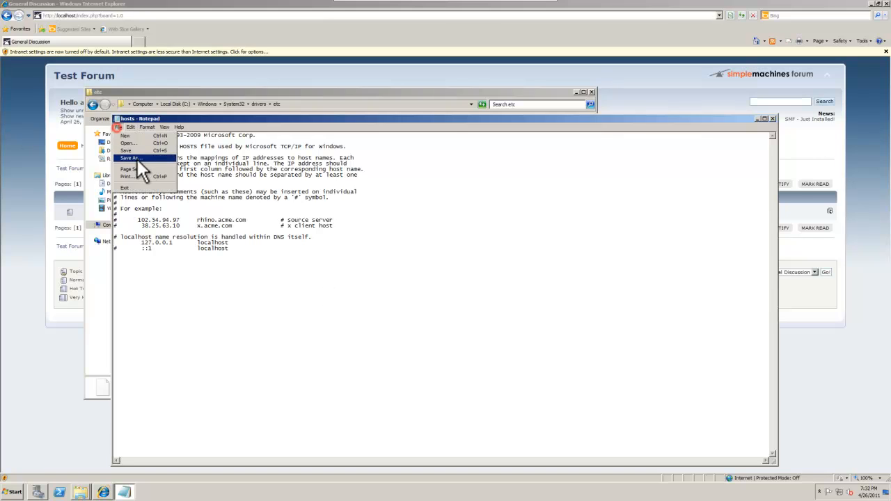
left_click(135, 150)
left_click(772, 118)
- Close the etc window, then check the board index, General Discussion, Welcome topic, Search and Help pages
left_click(592, 93)
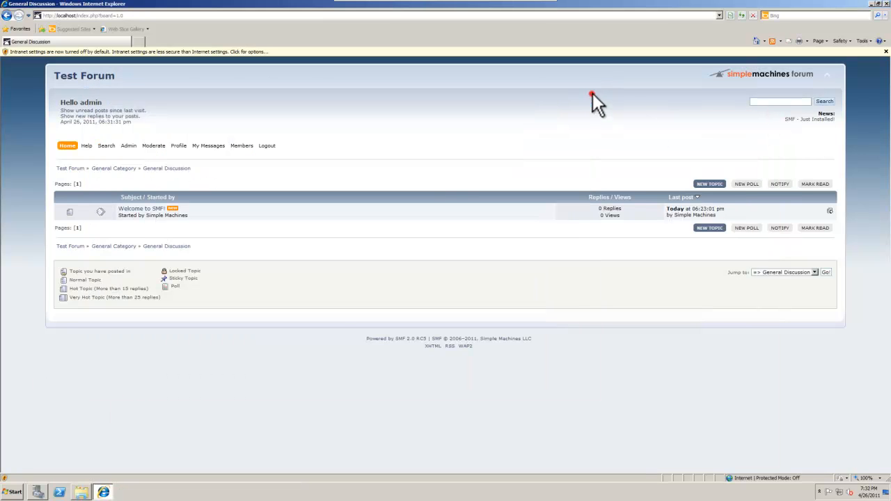
left_click(70, 149)
left_click(138, 200)
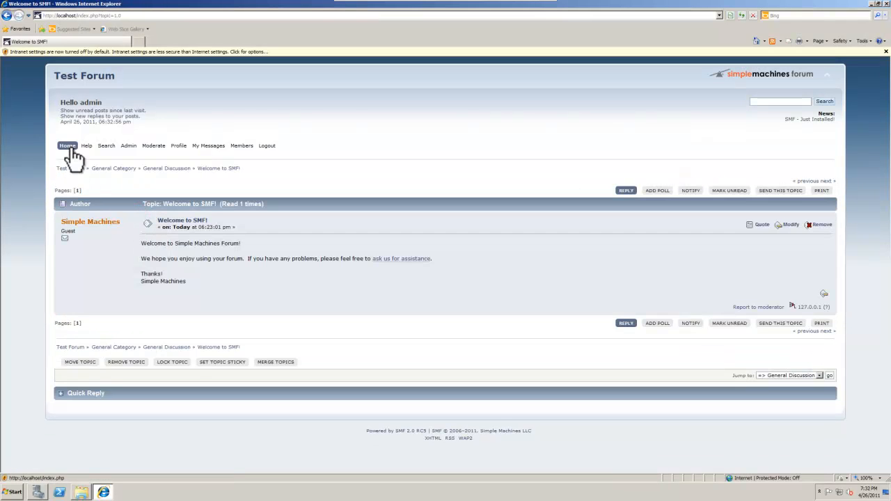
left_click(68, 147)
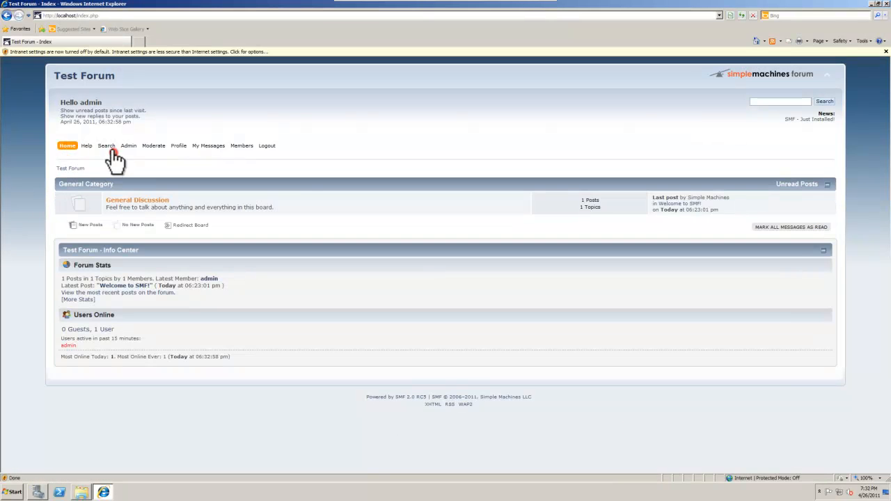
left_click(106, 147)
left_click(86, 146)
left_click(67, 147)
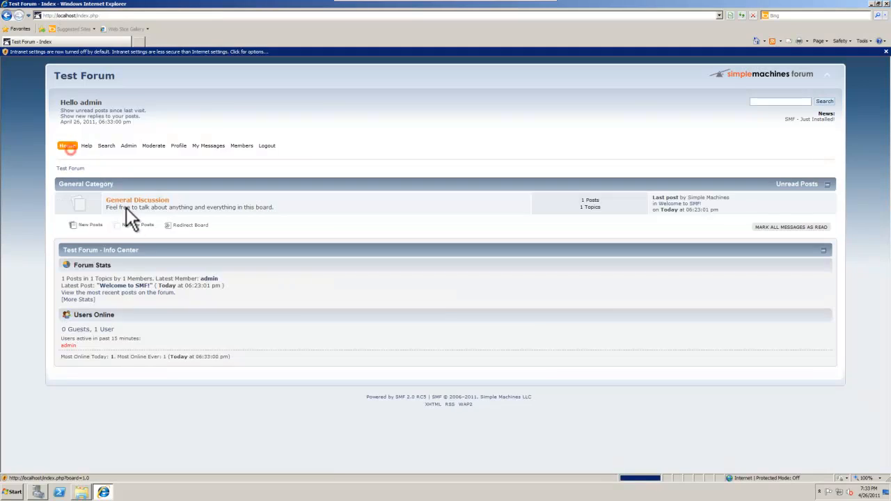
left_click(122, 202)
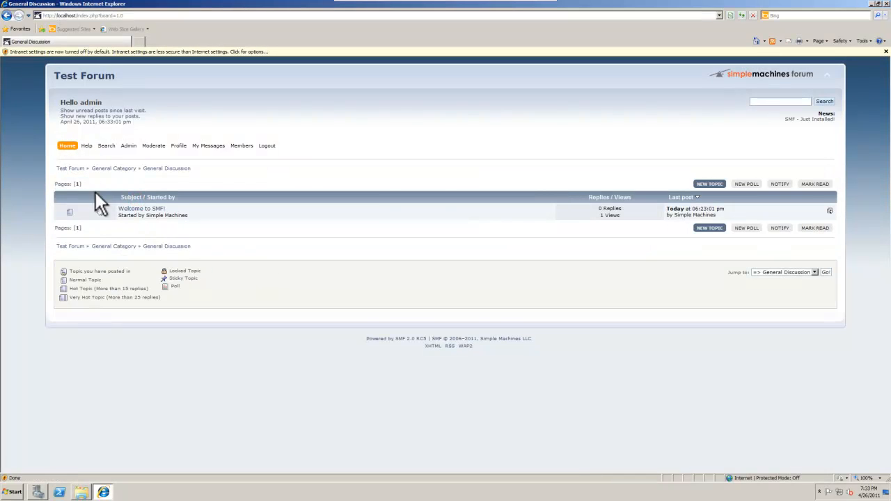
left_click(68, 148)
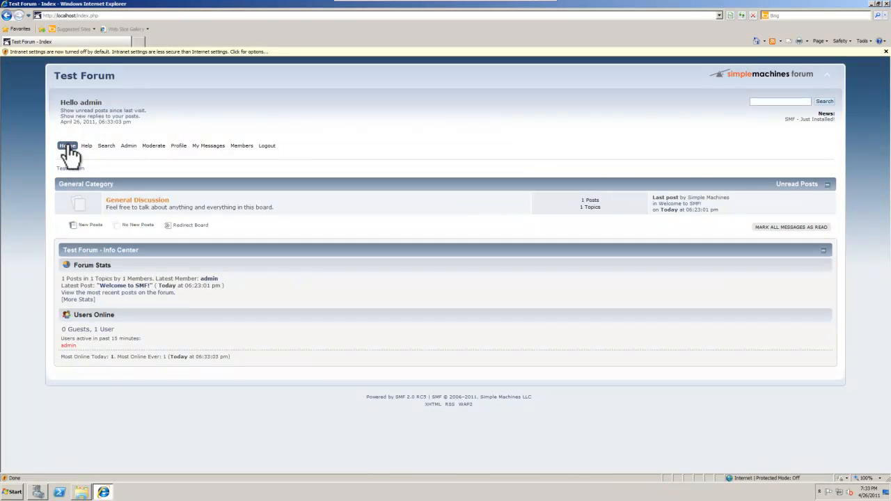